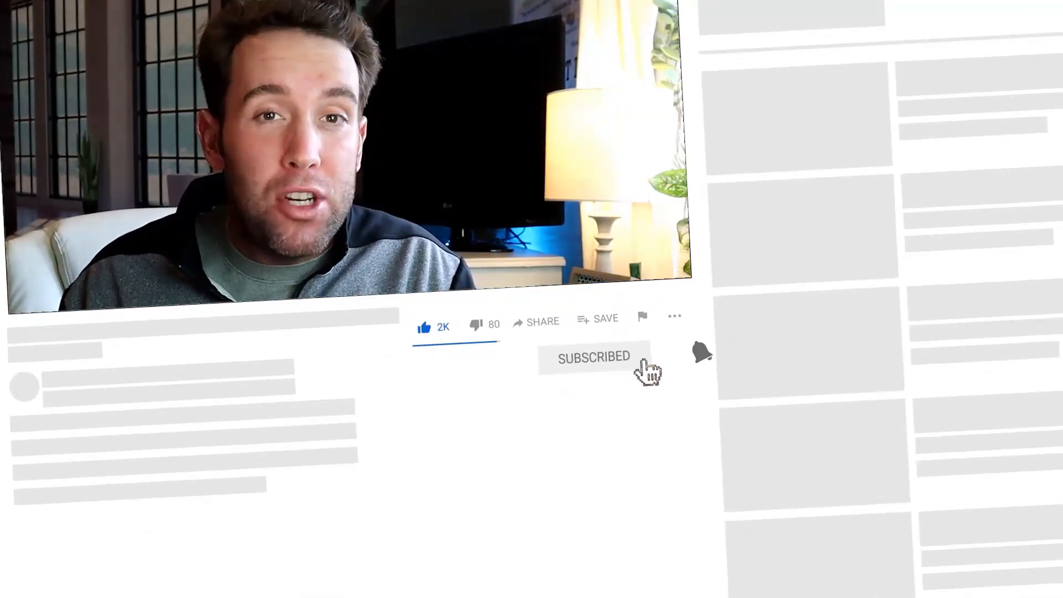
left_click(670, 357)
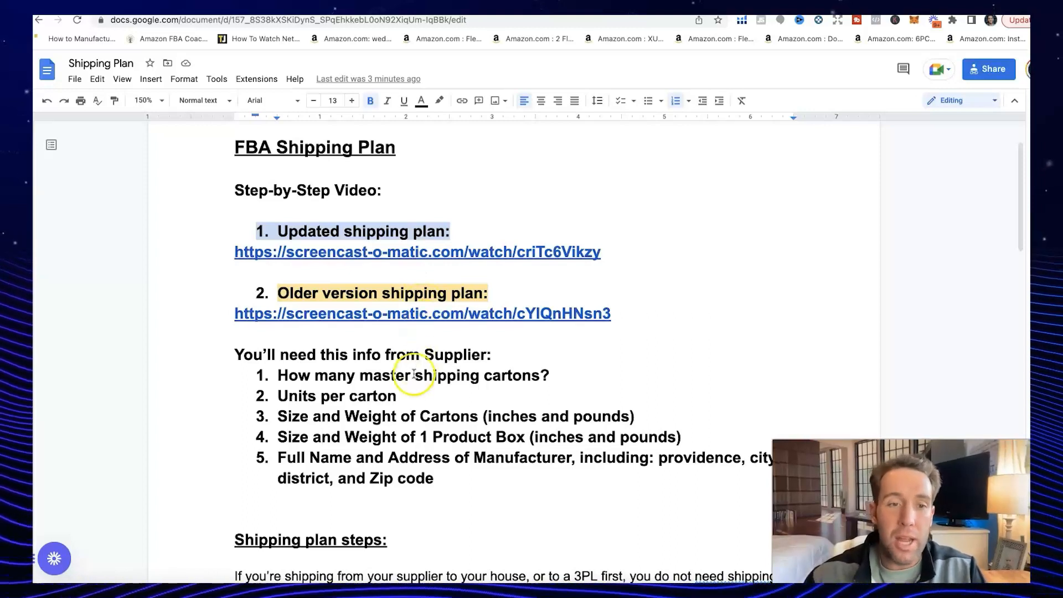
Review the list of information needed from the supplier in the Shipping Plan document
scroll(413, 368, "down", 3)
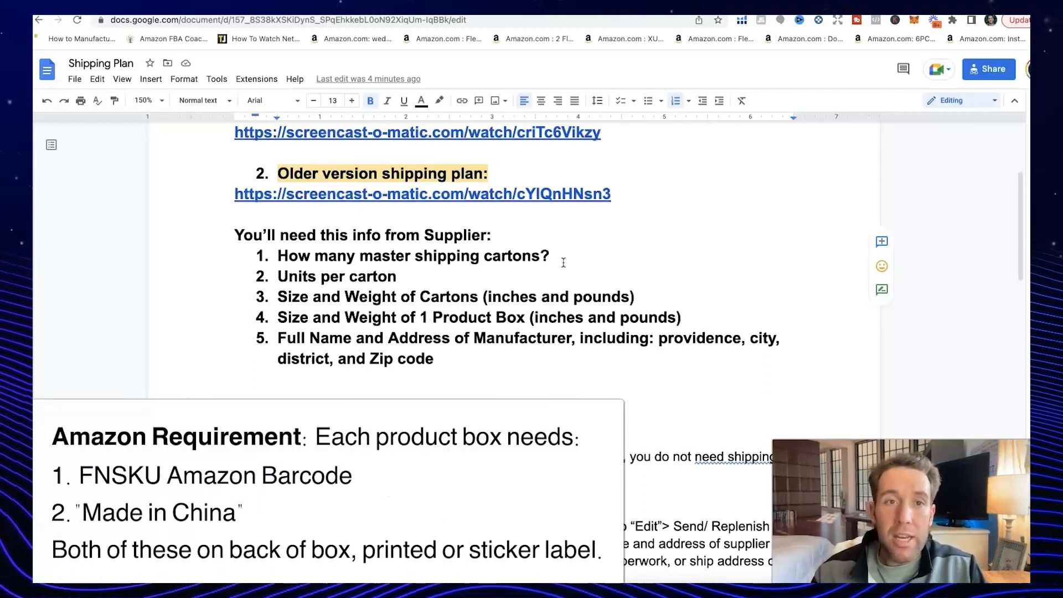
left_click(324, 318)
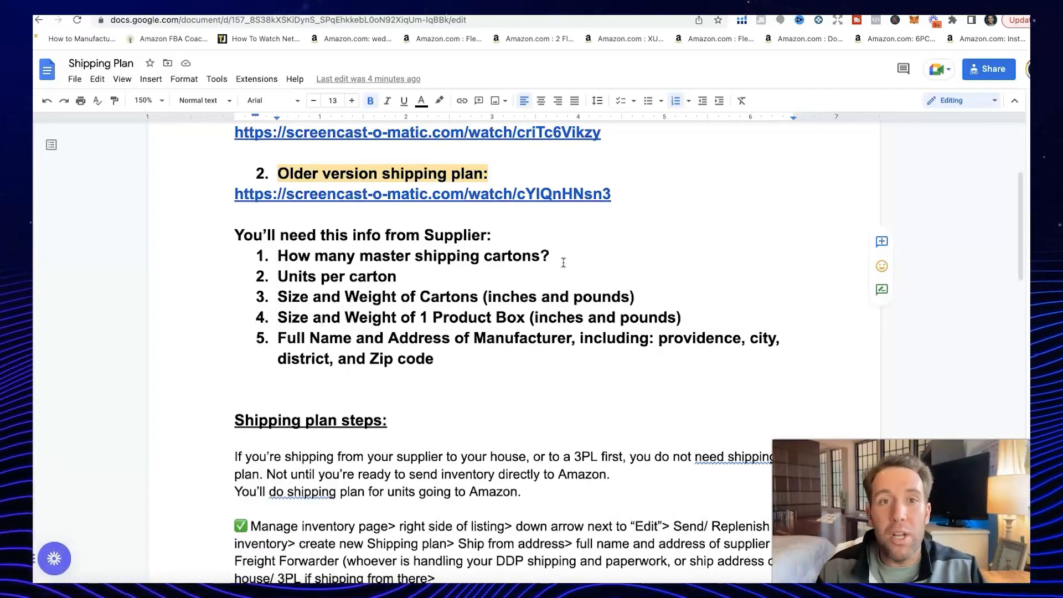
Look up suffocation warning label examples in Google Images and examine the label designs
key("ctrl+t")
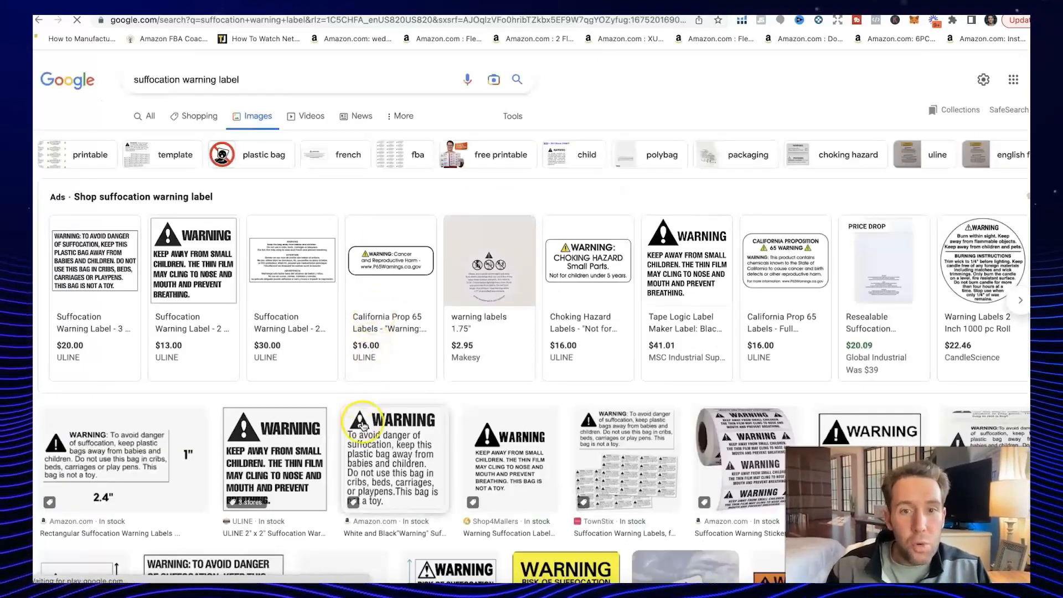
mouse_move(197, 279)
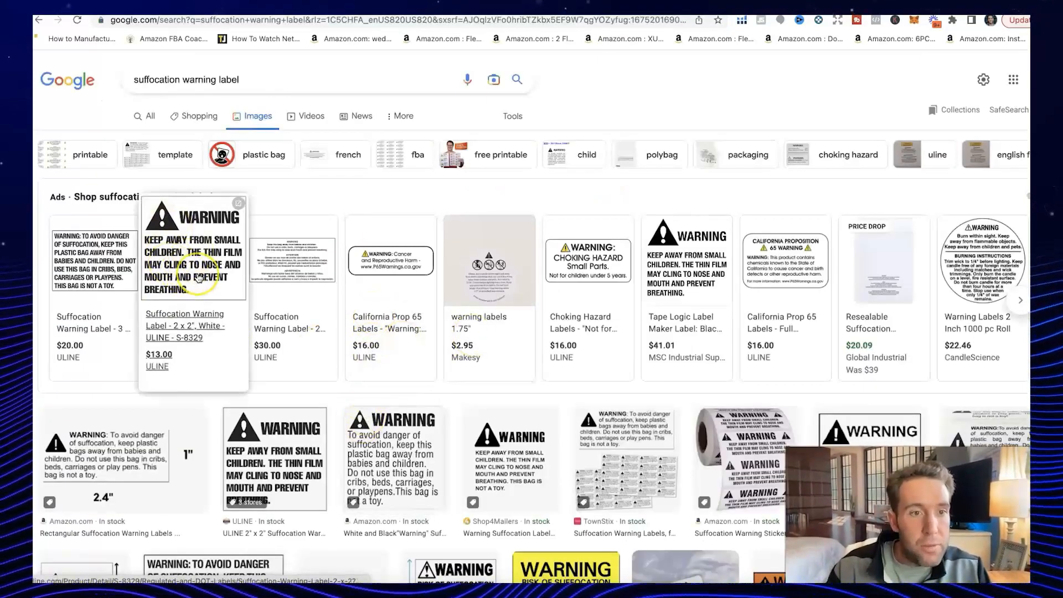
mouse_move(690, 262)
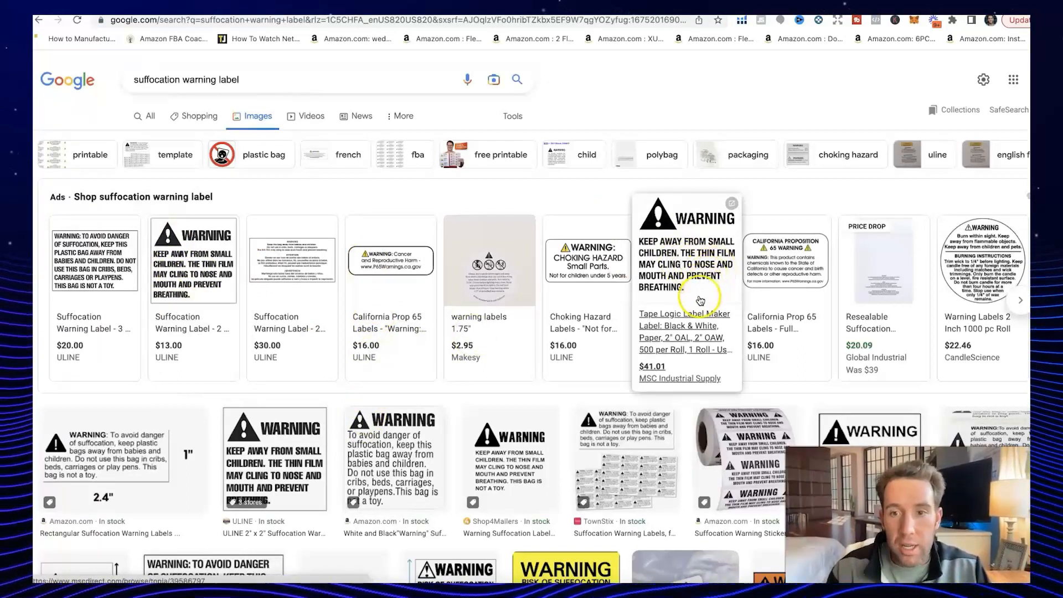
scroll(700, 300, "down", 1)
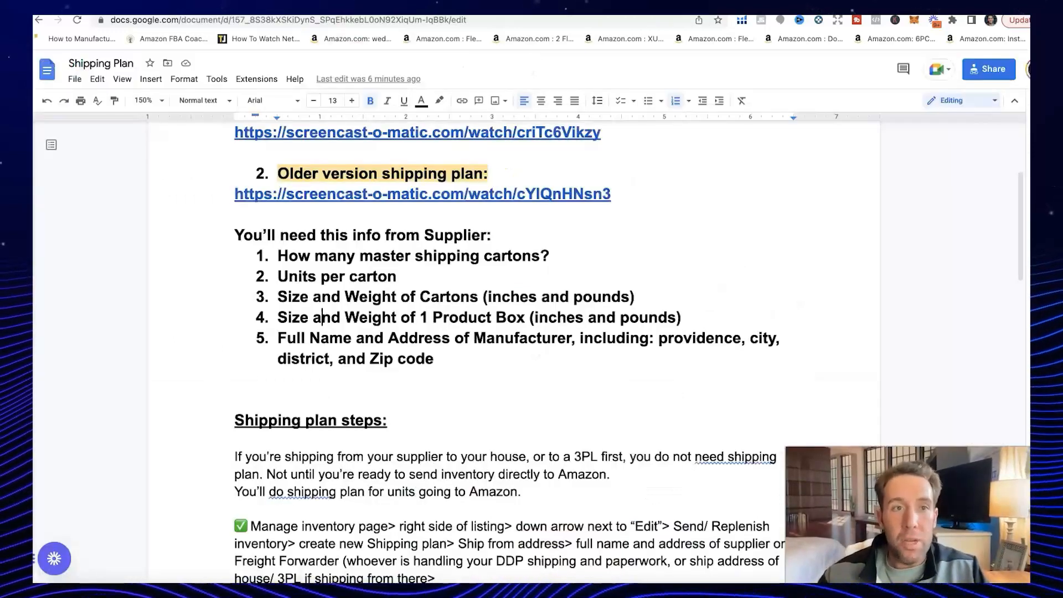
Return to the Shipping Plan document and read the manufacturer name and address requirement and the shipping plan steps
left_click(483, 338)
scroll(484, 338, "down", 1)
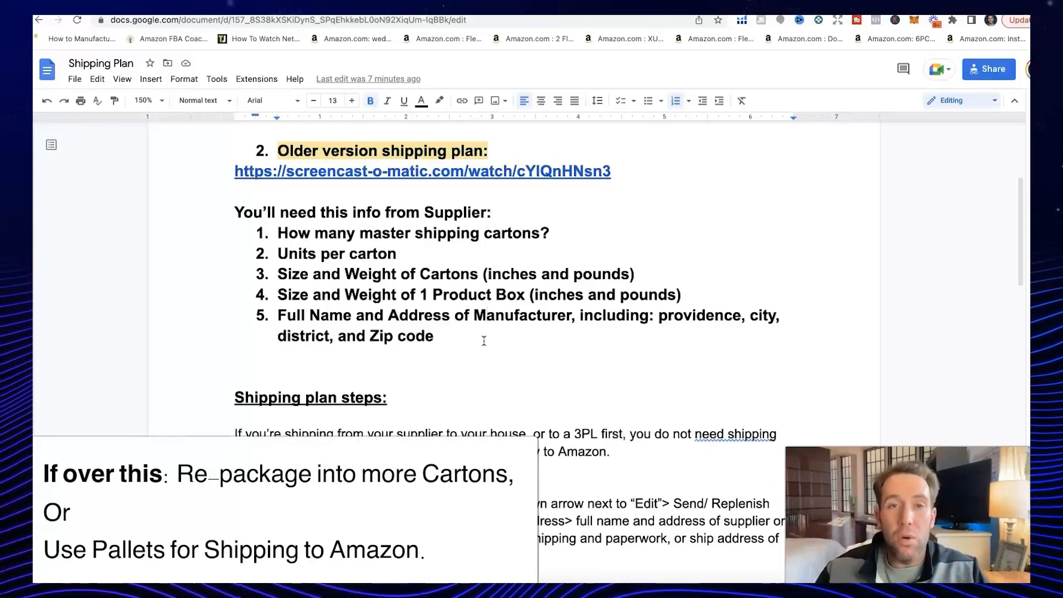
scroll(391, 425, "down", 1)
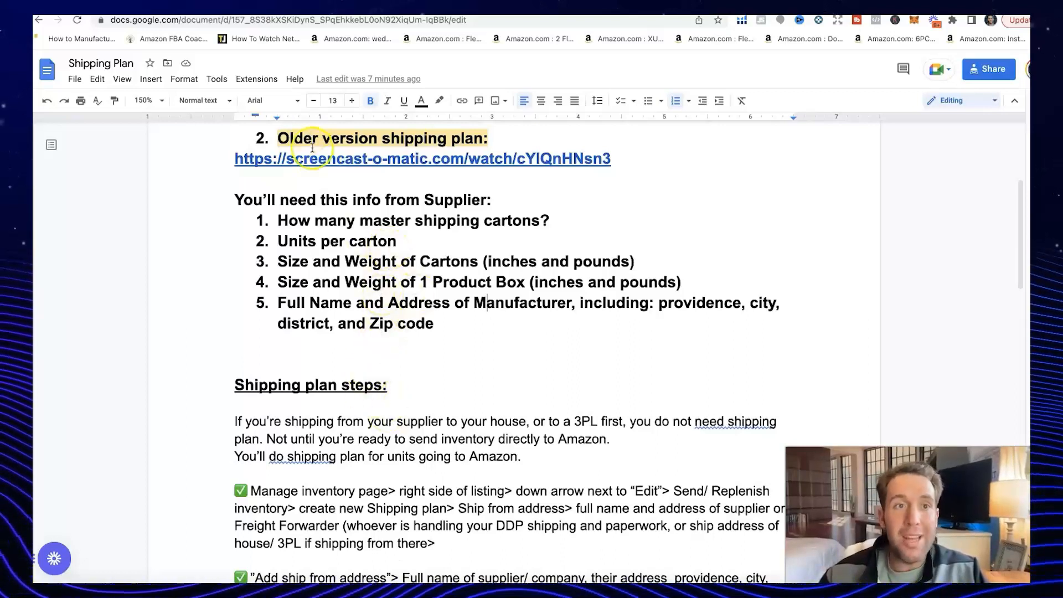
Switch to the Send to Amazon workflow in Seller Central and look at the ship-from address choices without changing the address
left_click(299, 4)
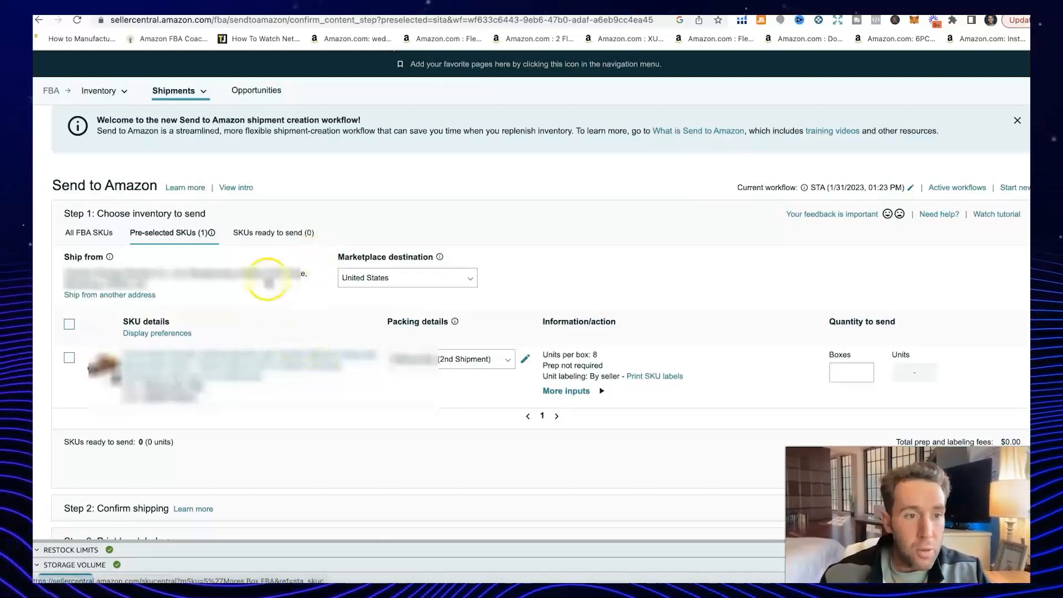
left_click_drag(63, 257, 101, 257)
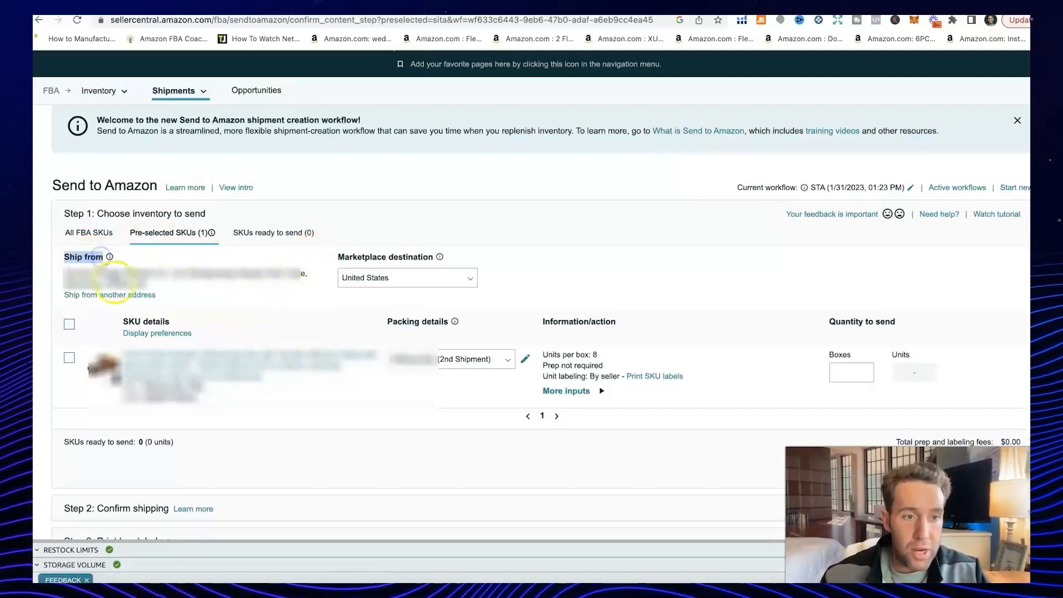
left_click(109, 297)
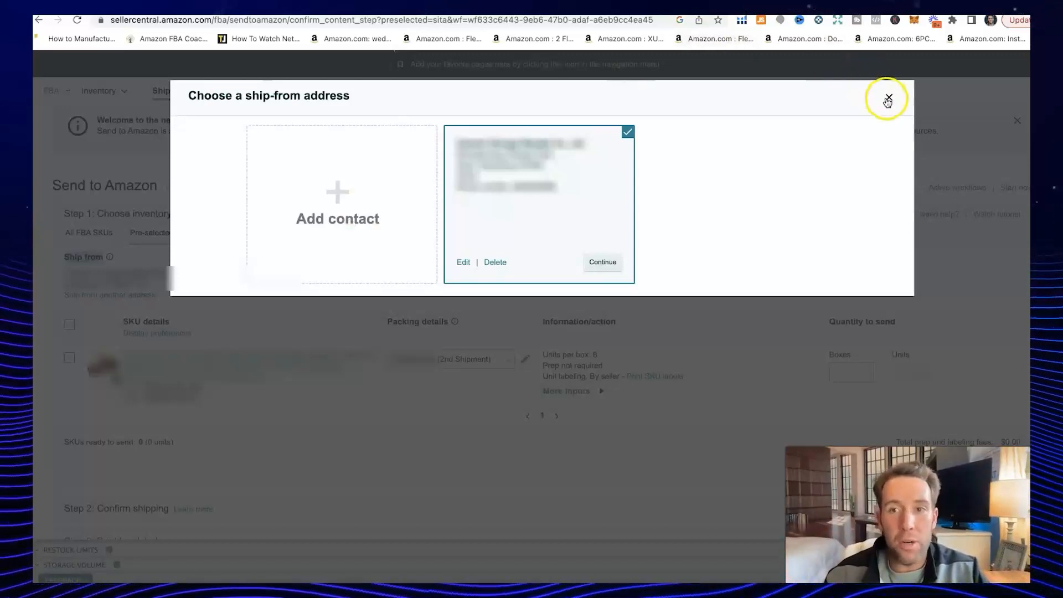
left_click(889, 99)
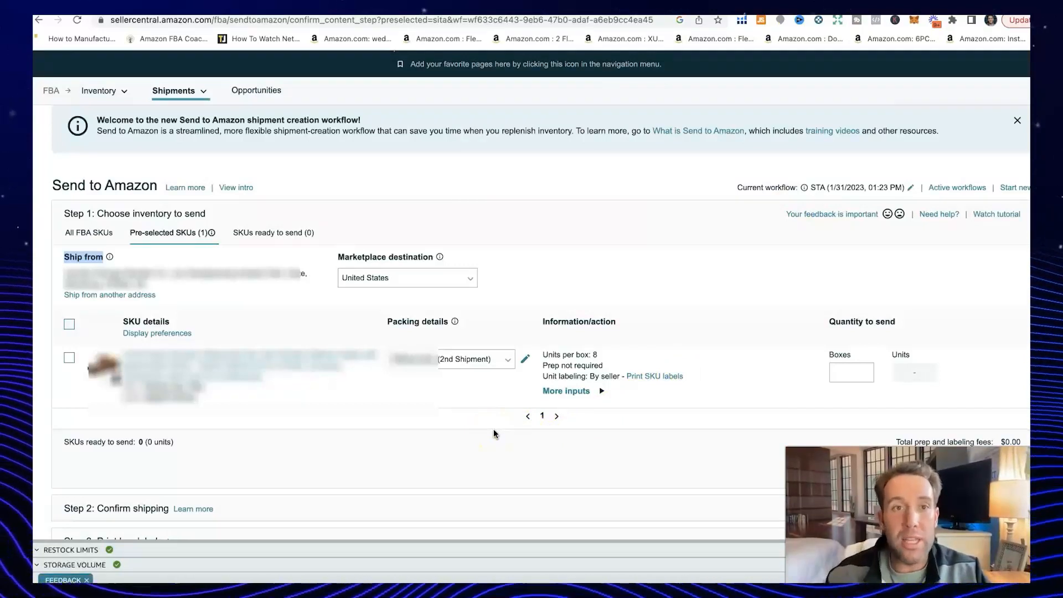
Start a new packing template for the pre-selected SKU
scroll(466, 420, "down", 1)
scroll(465, 419, "down", 1)
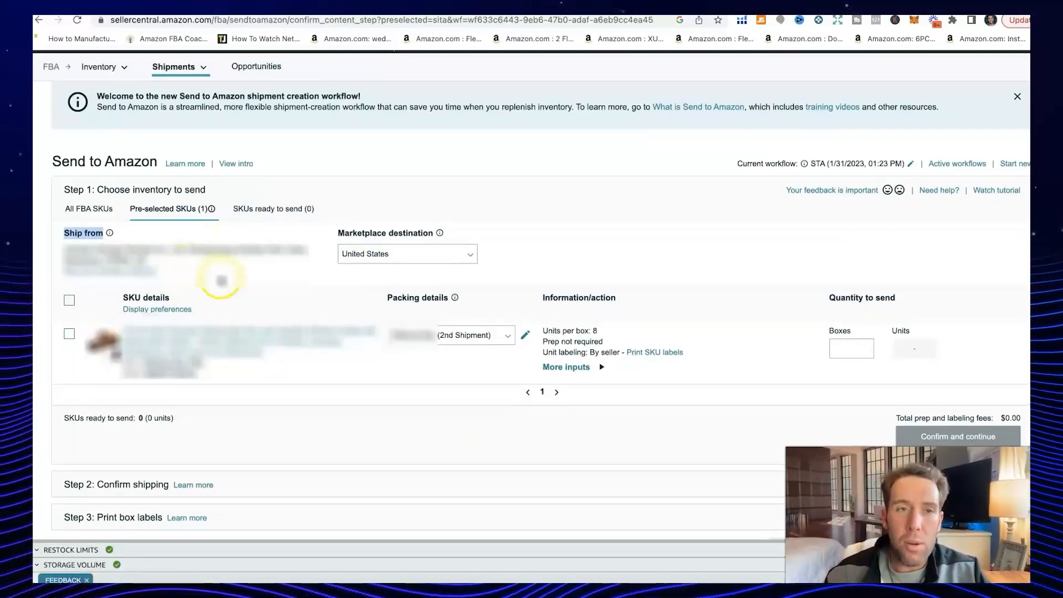
left_click(289, 300)
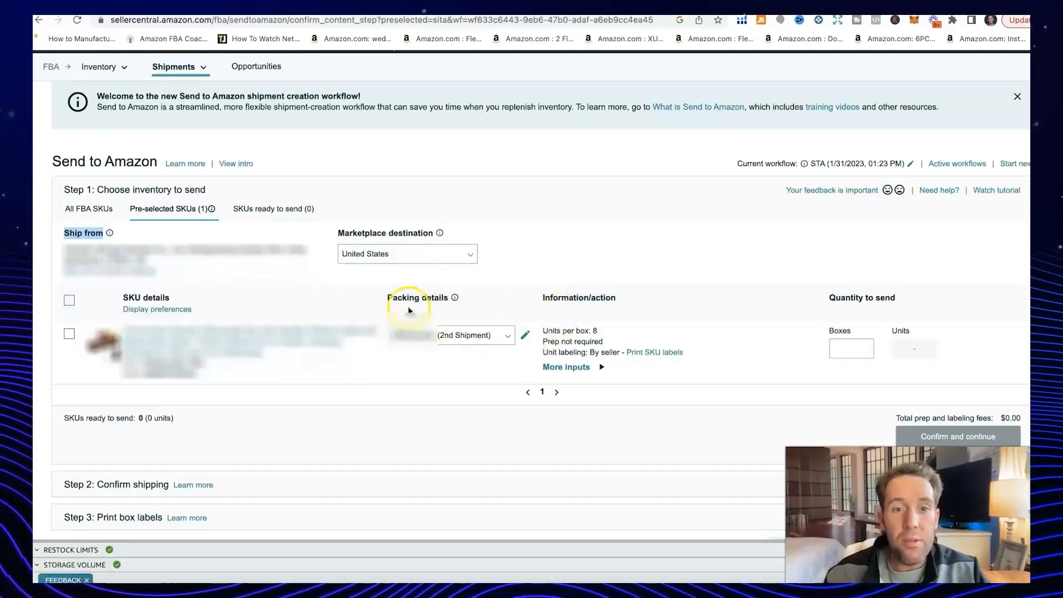
left_click(509, 339)
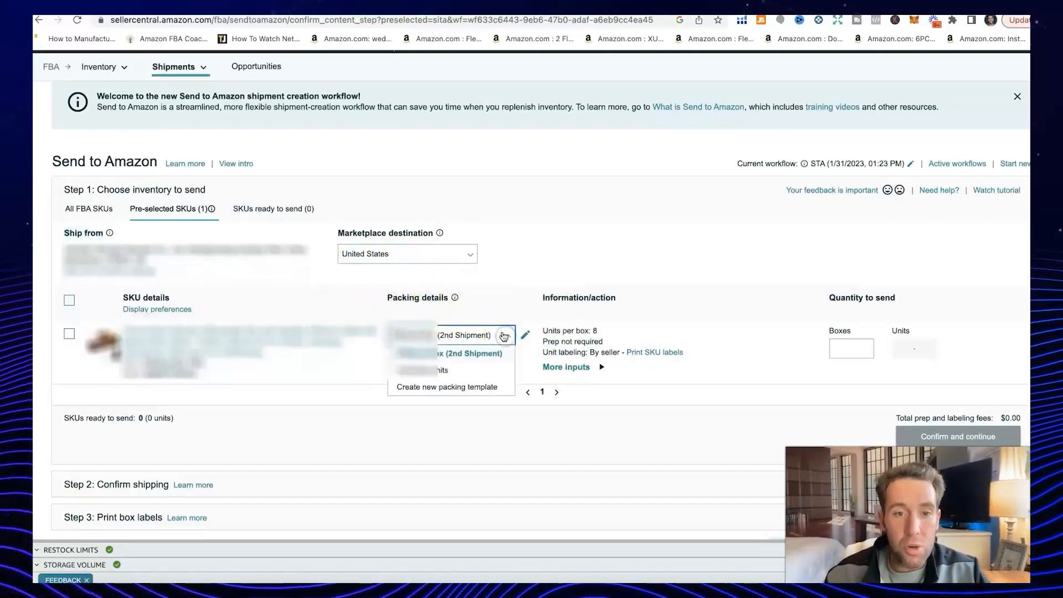
left_click(455, 387)
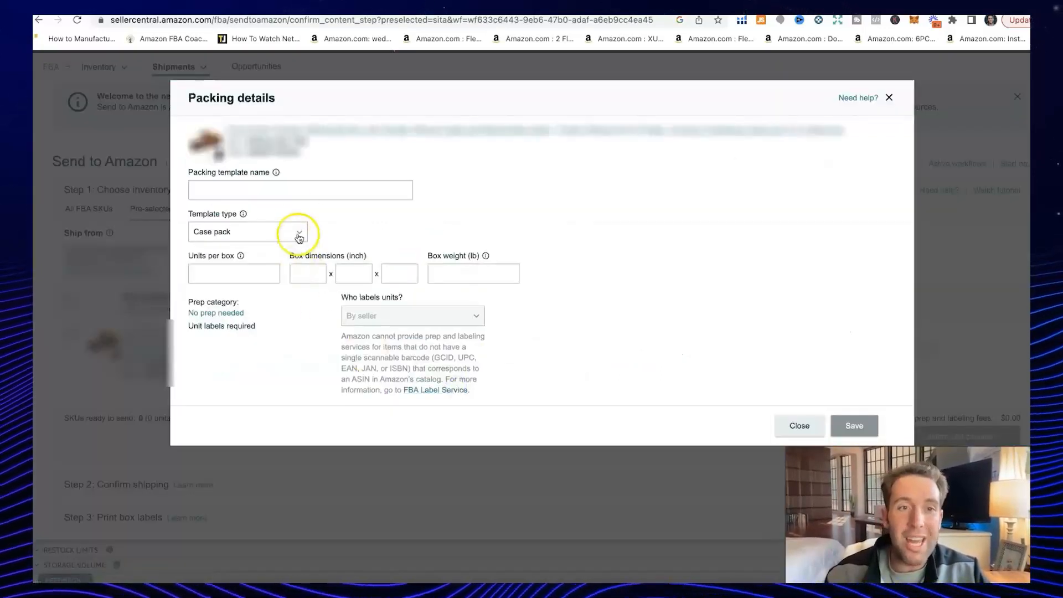
left_click(285, 187)
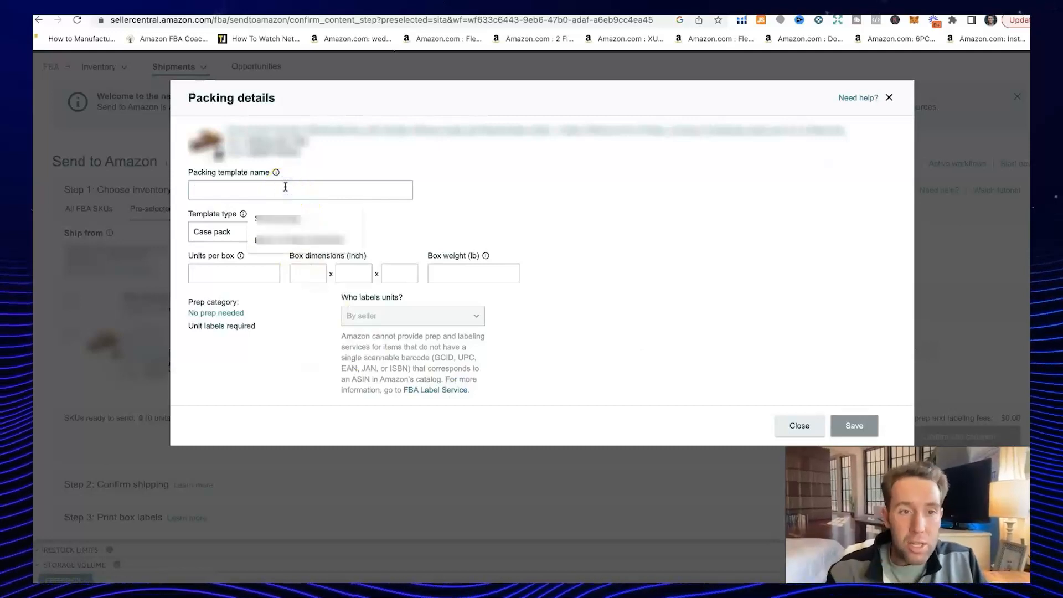
left_click(501, 213)
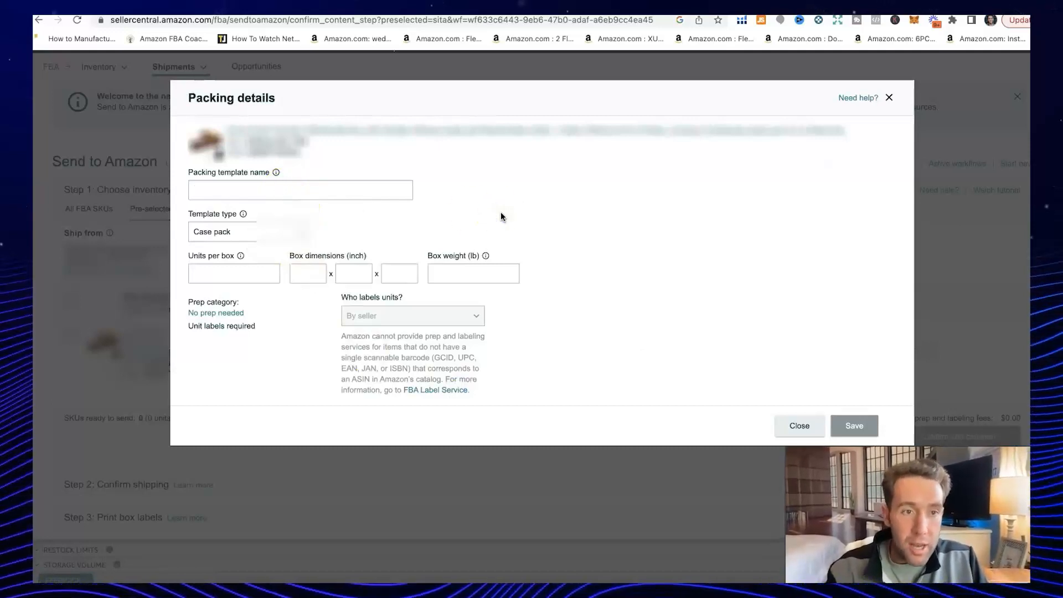
Name the packing template Dog Bone
left_click(197, 190)
type("Dog ")
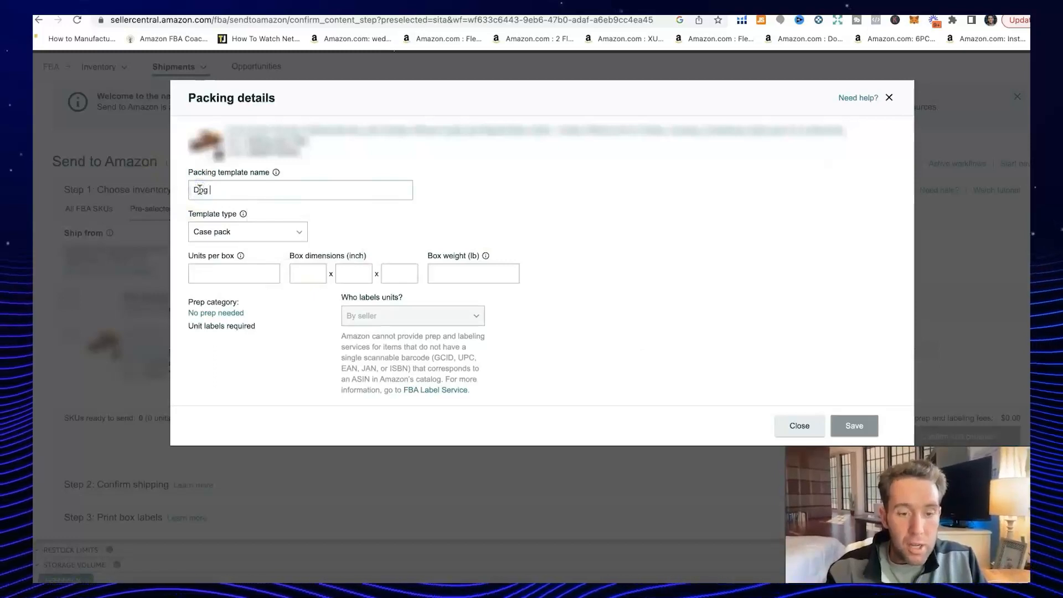
type("Done")
key("BackSpace")
key("BackSpace")
key("BackSpace")
key("BackSpace")
type("Bone")
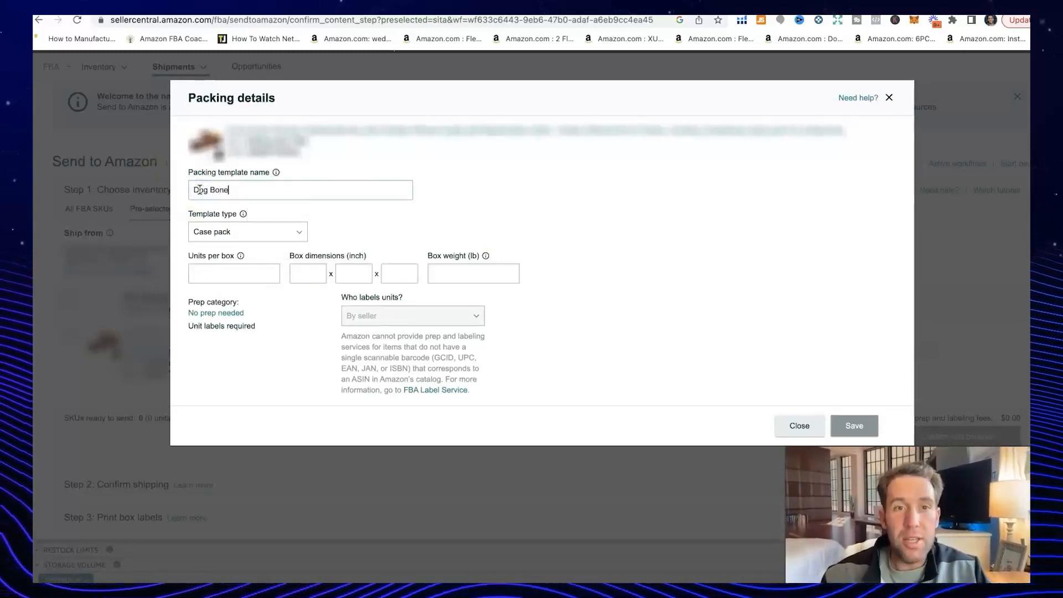
left_click(206, 196)
Set the template to 10 units per box, box dimensions of 21 x 14 x 12 inches and a box weight of 40 lb
left_click(235, 275)
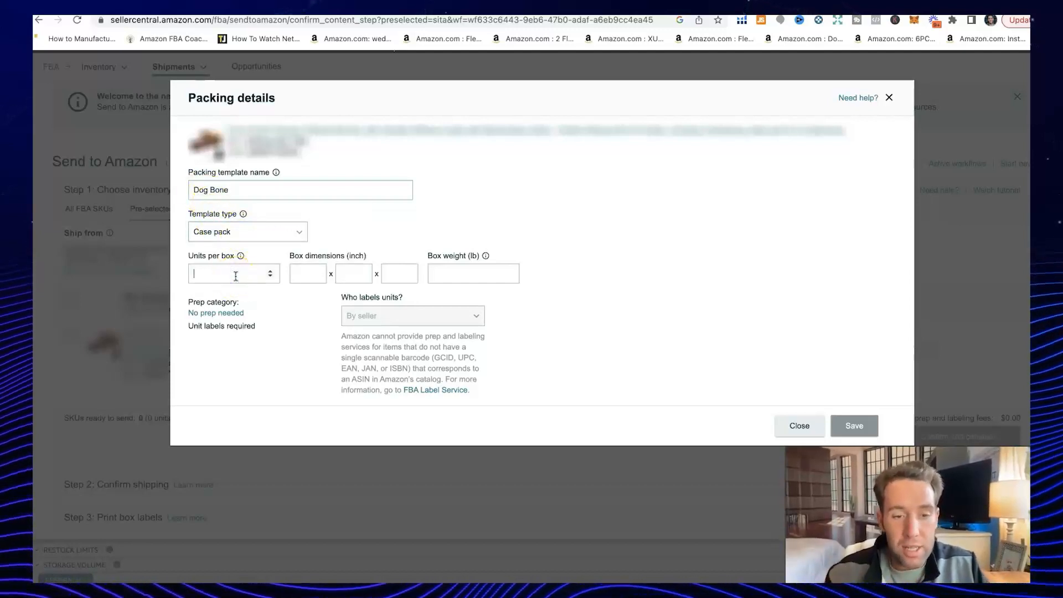
type("10")
left_click(307, 275)
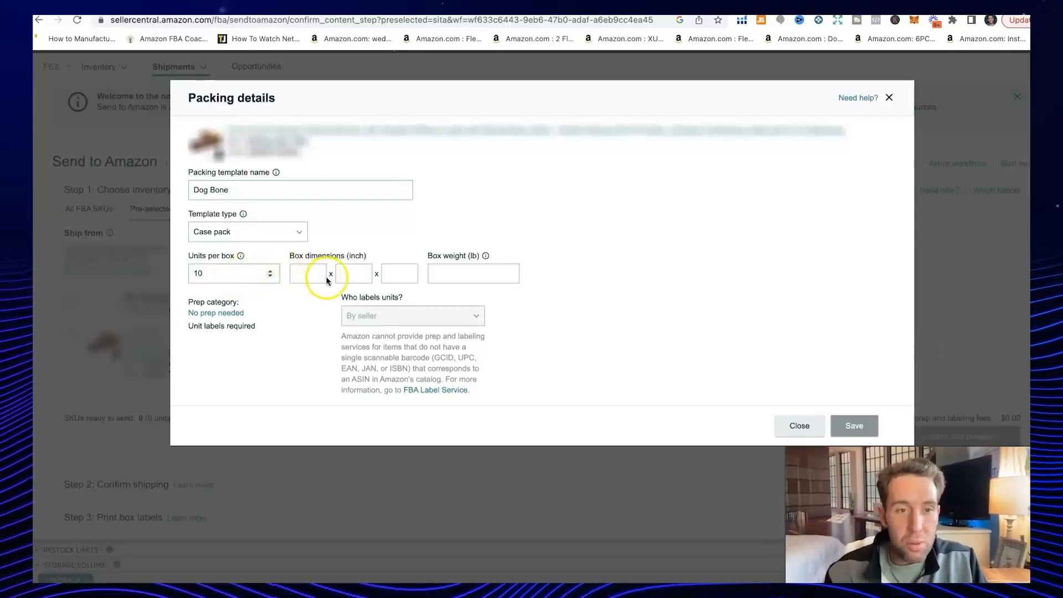
type("21")
left_click(346, 274)
type("1")
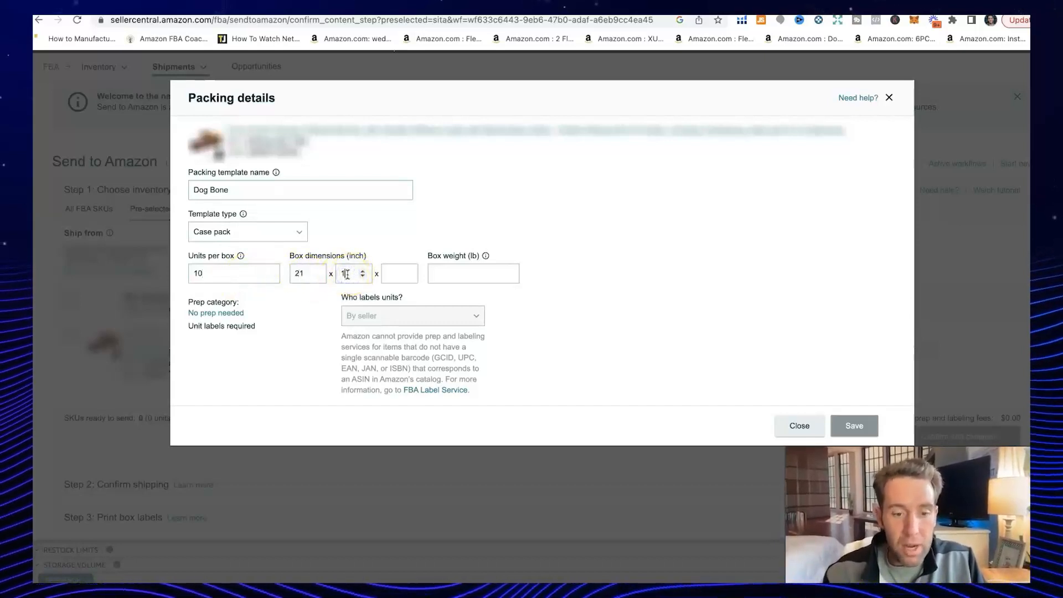
type("4")
left_click(390, 272)
type("12")
left_click(447, 271)
type("40")
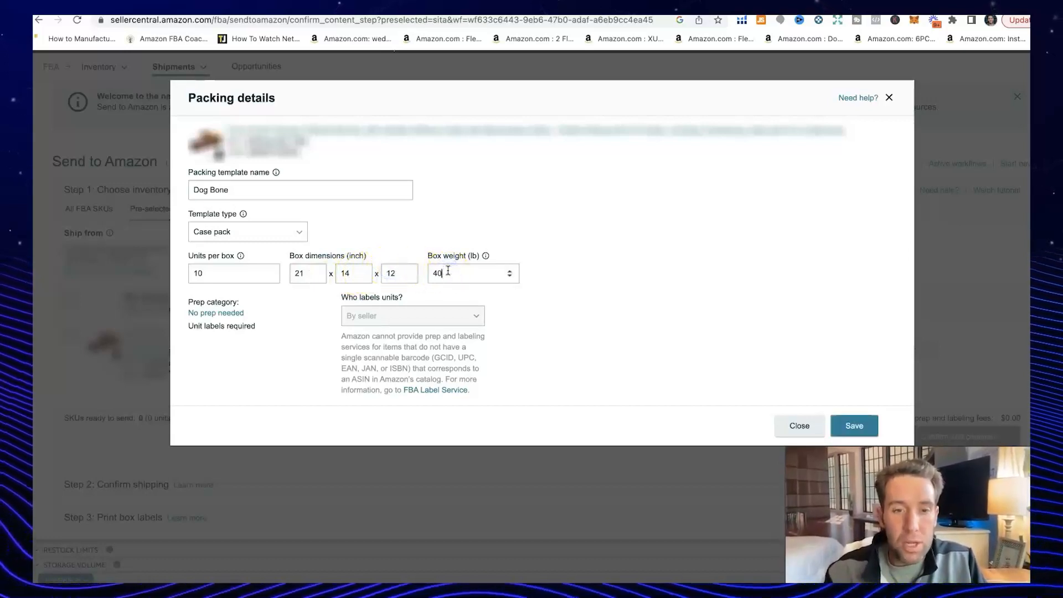
left_click(588, 288)
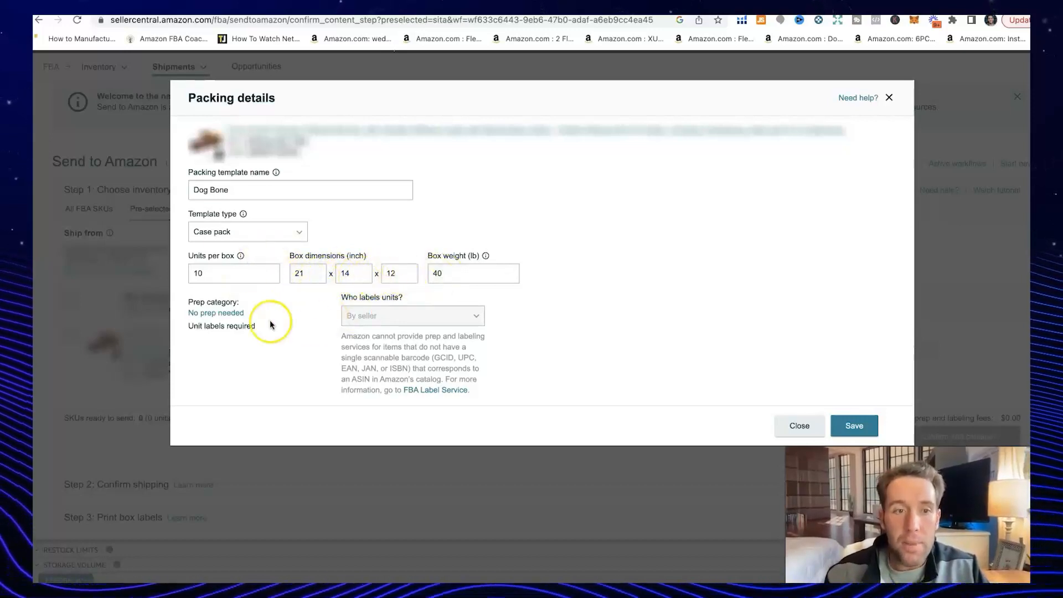
Check the prep category choices with No prep needed selected, cancel, and close the packing template without saving
left_click(226, 313)
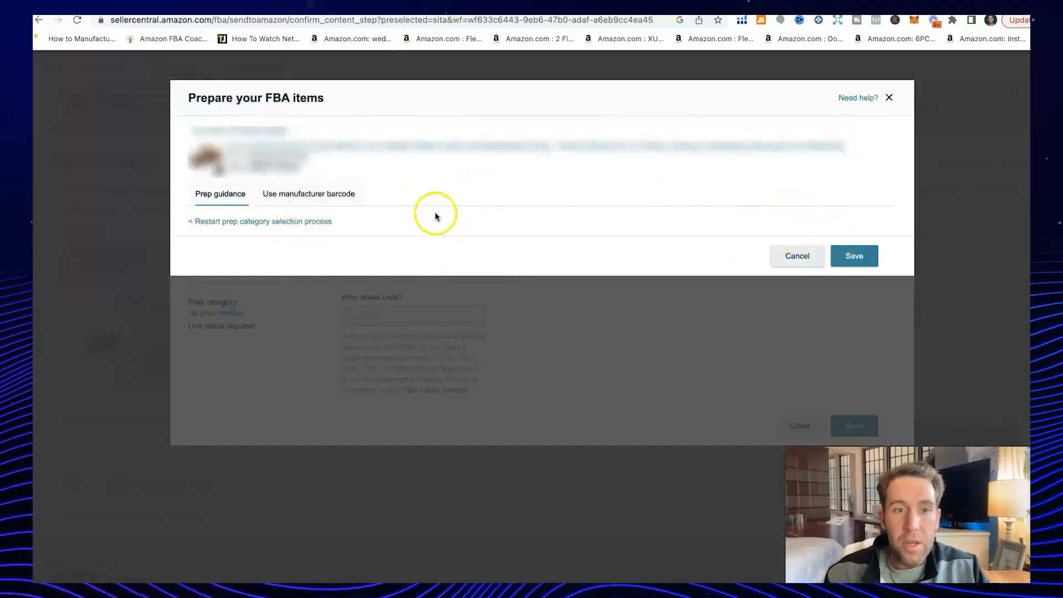
left_click(242, 222)
left_click(395, 244)
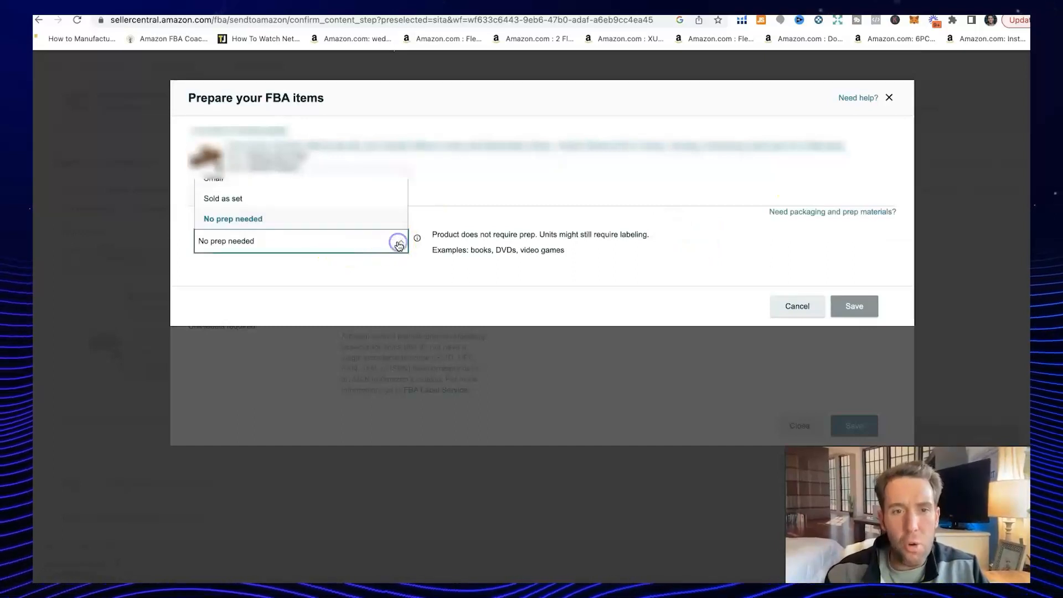
left_click(358, 220)
left_click(797, 305)
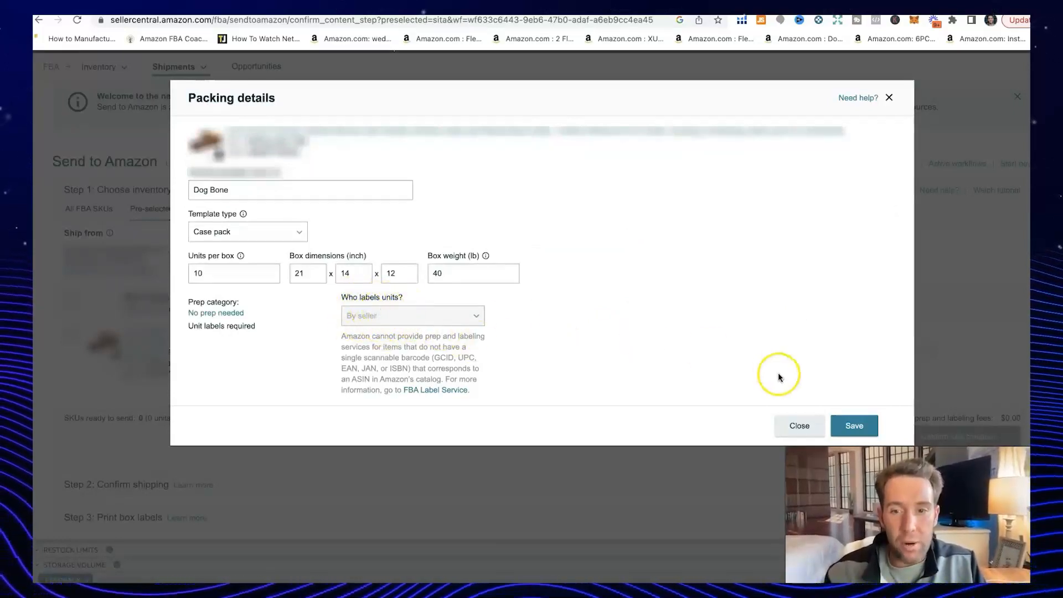
left_click(800, 424)
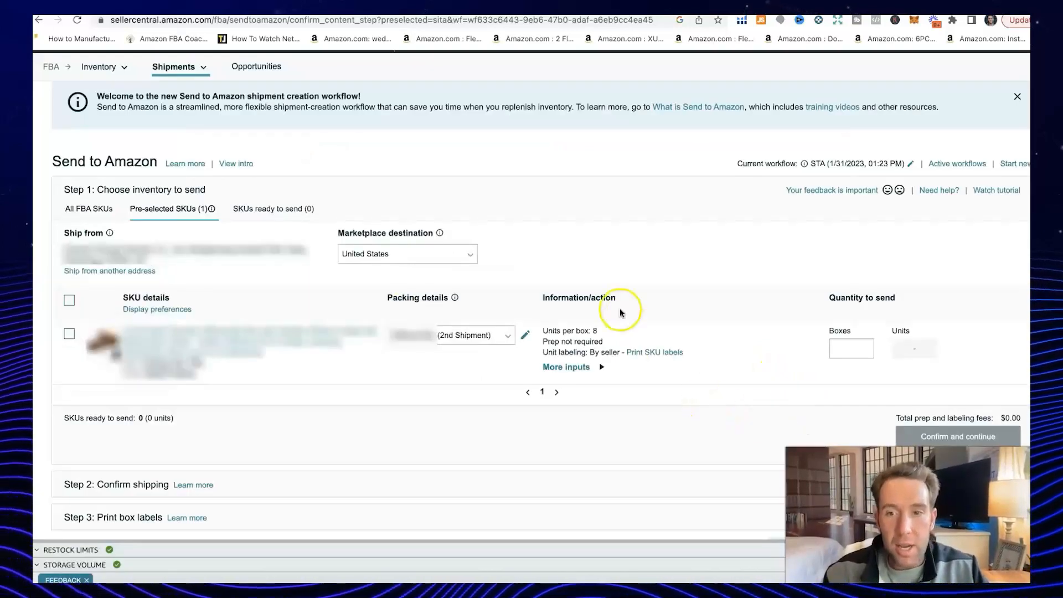
Mark 50 boxes of the SKU as ready to send and confirm the inventory to continue to shipping
scroll(702, 349, "down", 1)
left_click(841, 313)
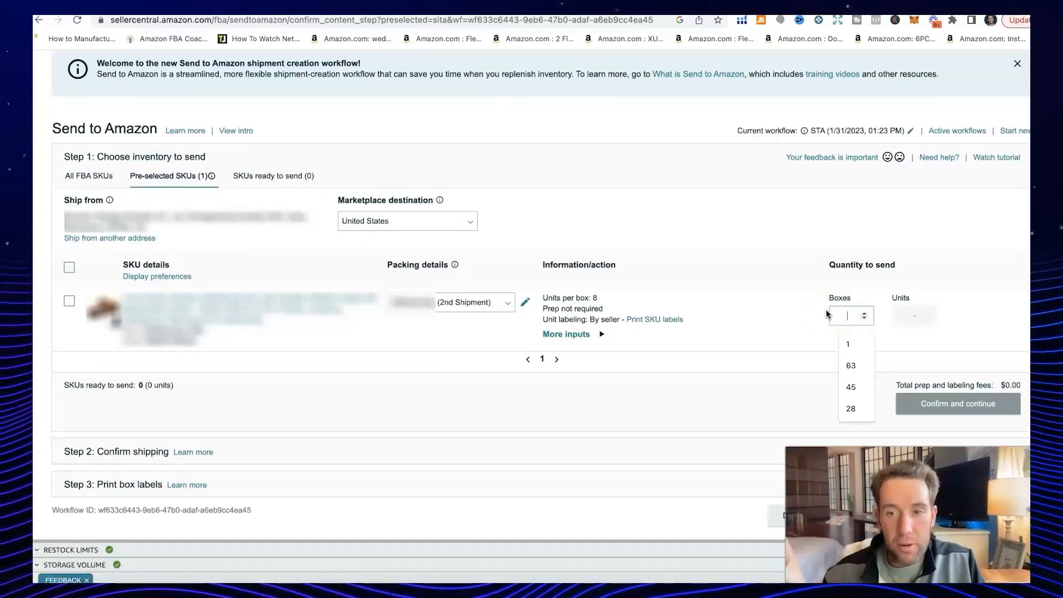
type("50")
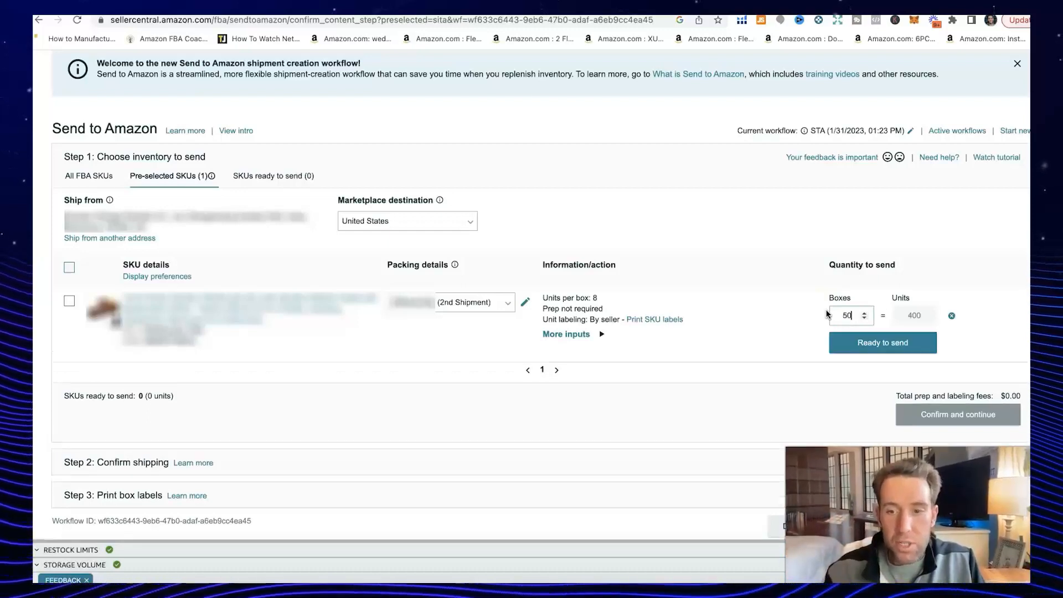
left_click(807, 314)
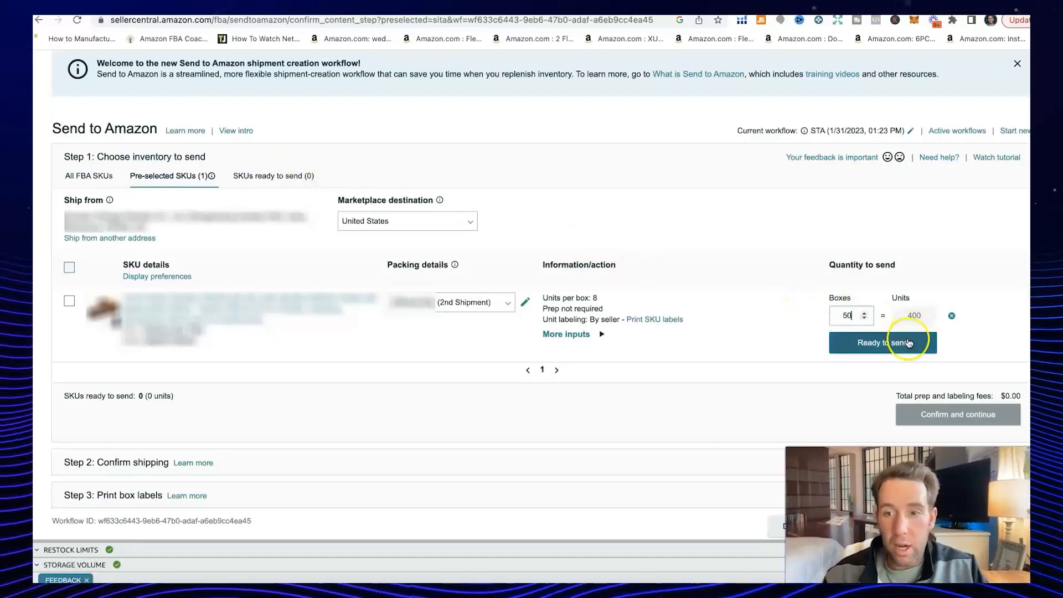
left_click(895, 342)
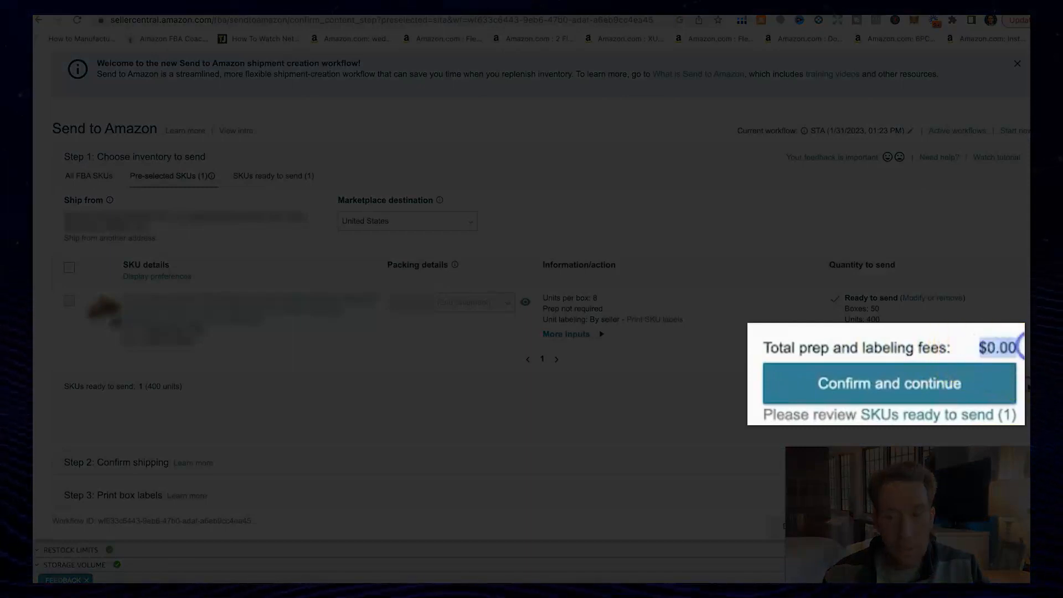
left_click(908, 388)
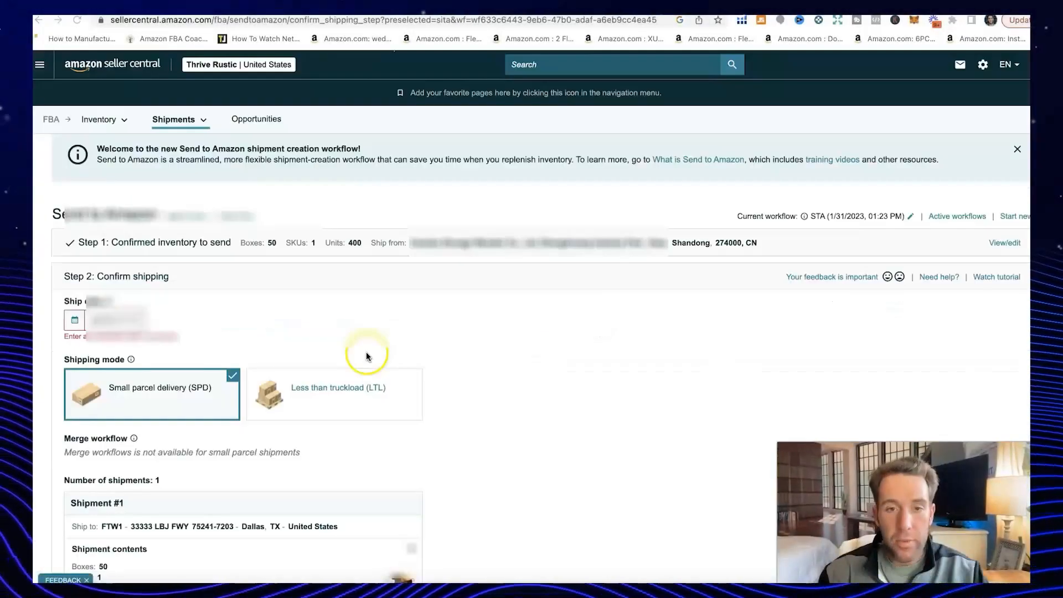
Set the shipment's ship date to February 8, 2023
scroll(538, 348, "down", 3)
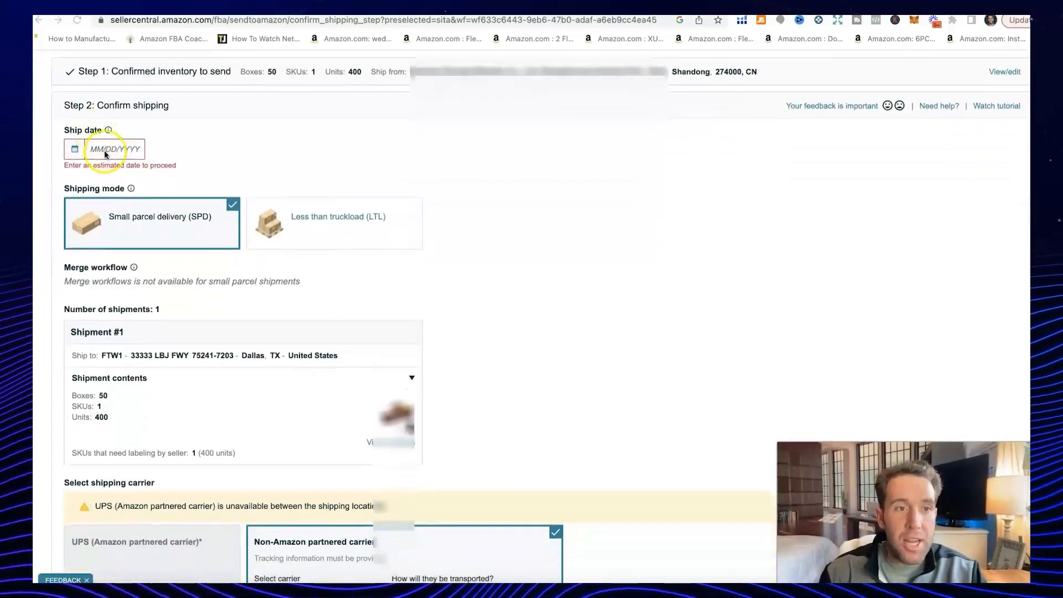
left_click(75, 148)
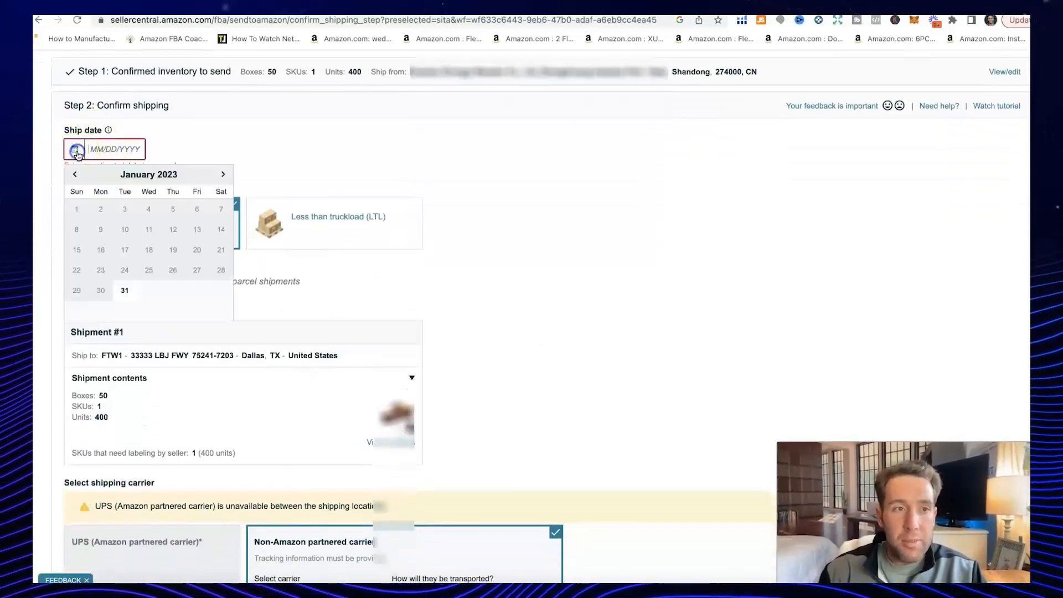
left_click(223, 174)
left_click(155, 239)
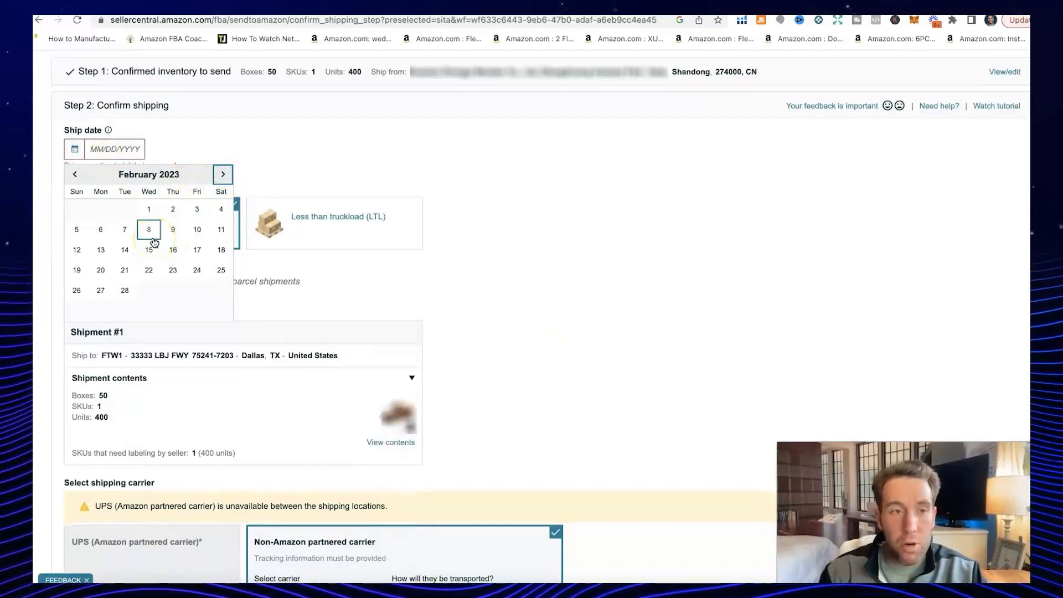
left_click(153, 238)
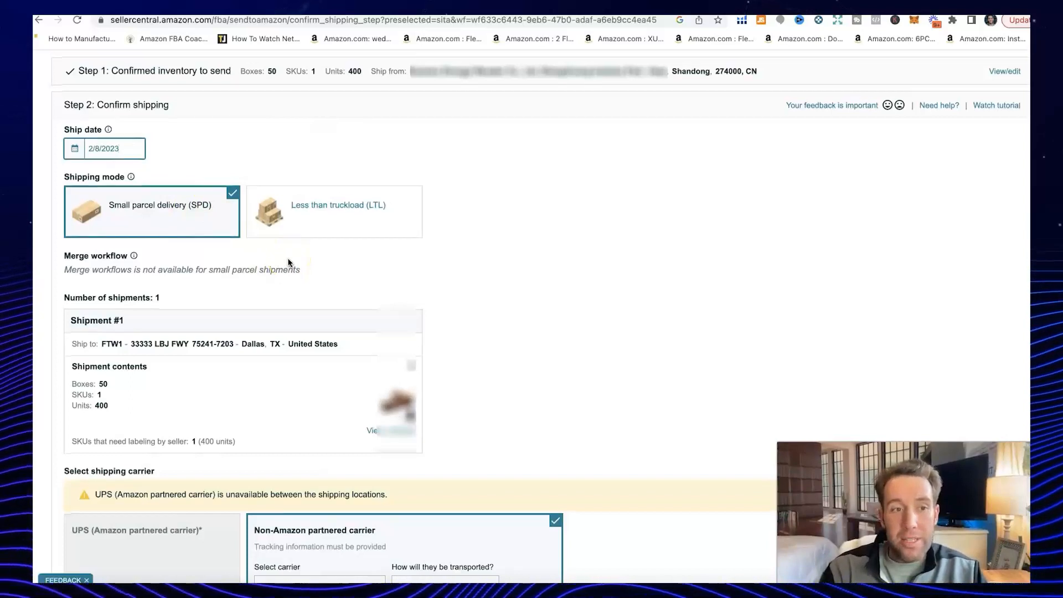
Set the non-Amazon partnered carrier to Other and the transport method to Ocean for the small parcel shipment
scroll(288, 262, "down", 3)
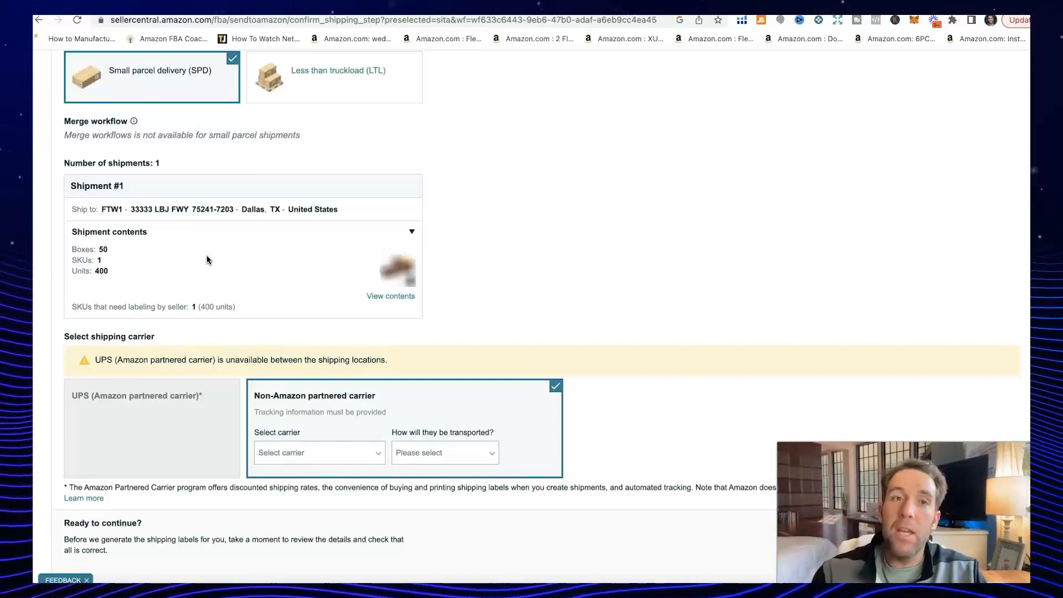
scroll(588, 248, "down", 1)
scroll(588, 249, "up", 1)
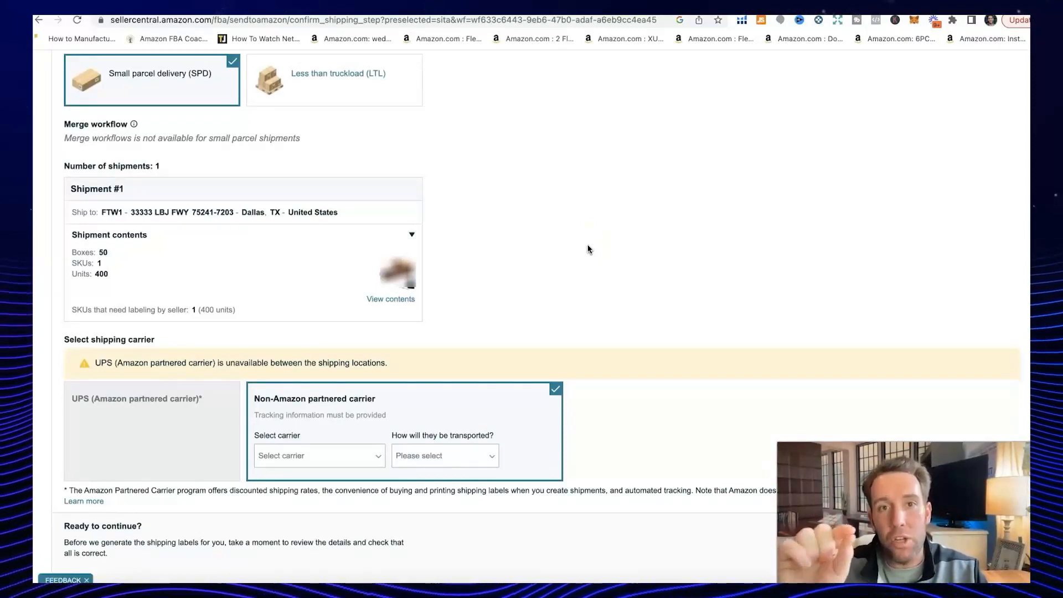
scroll(581, 249, "down", 1)
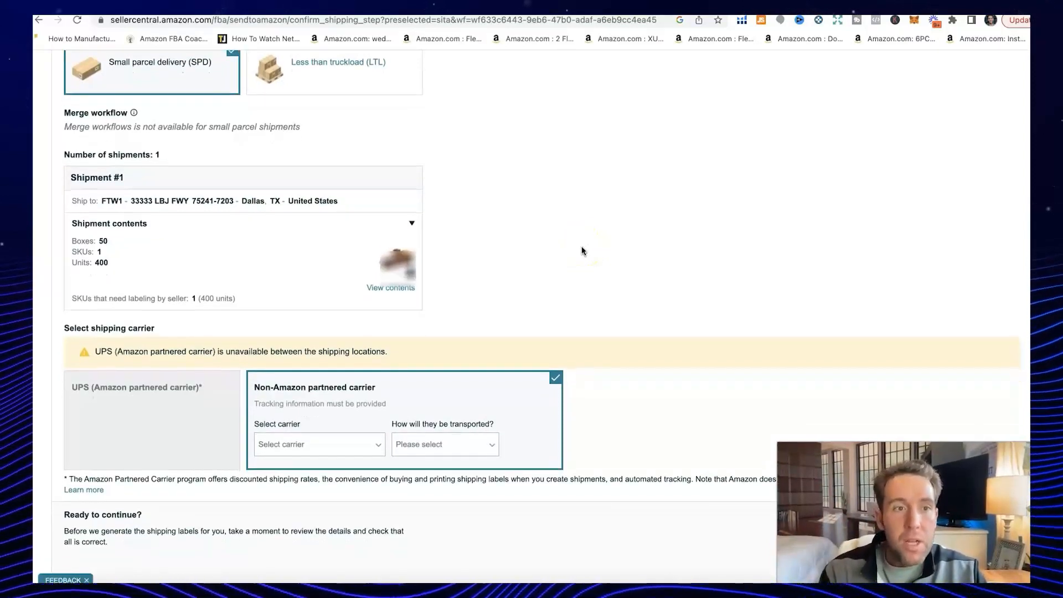
scroll(582, 251, "down", 1)
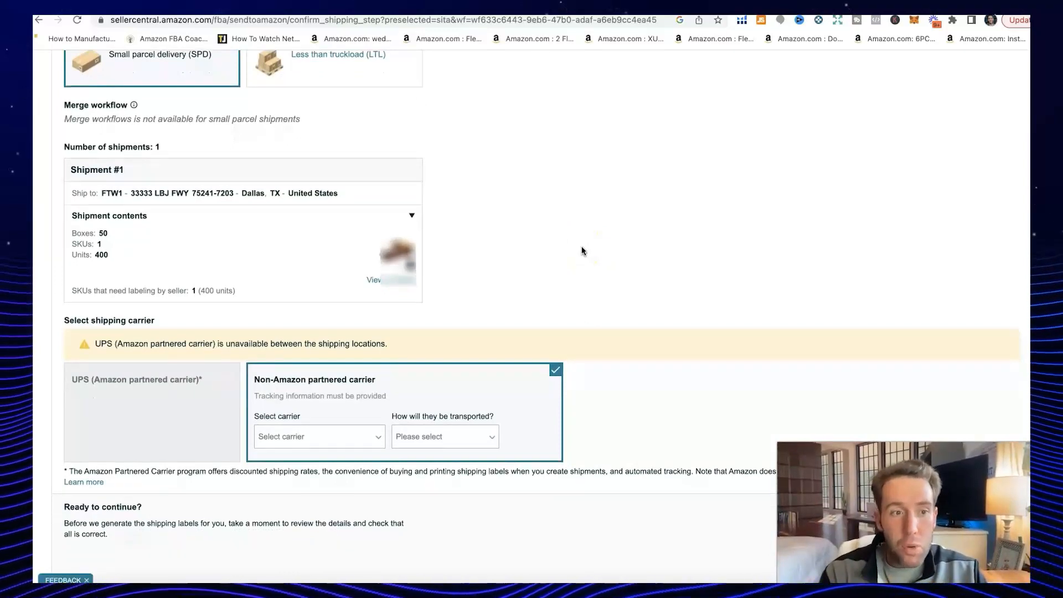
scroll(581, 251, "down", 5)
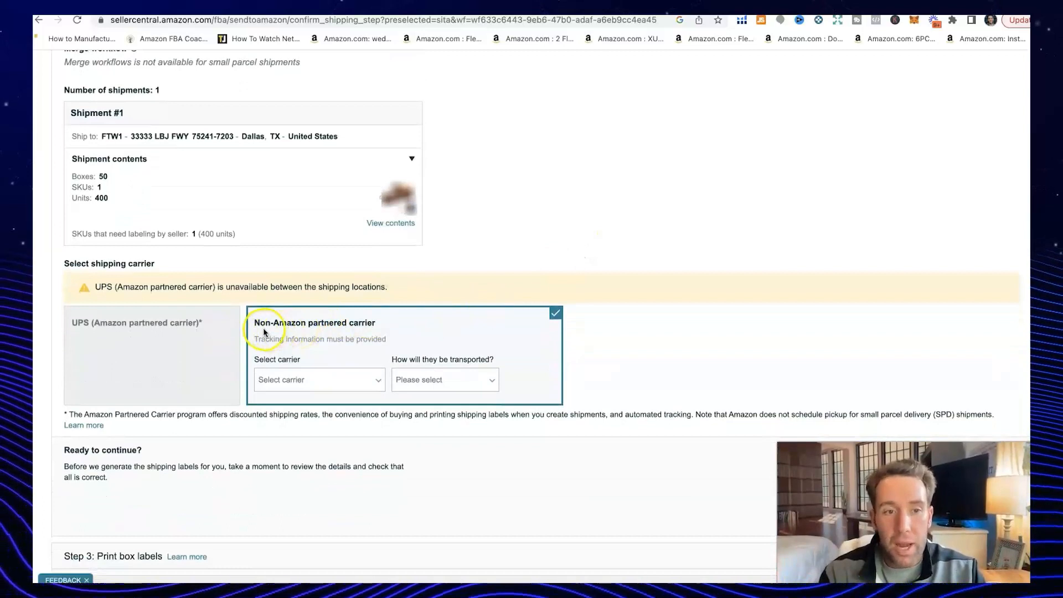
left_click(370, 382)
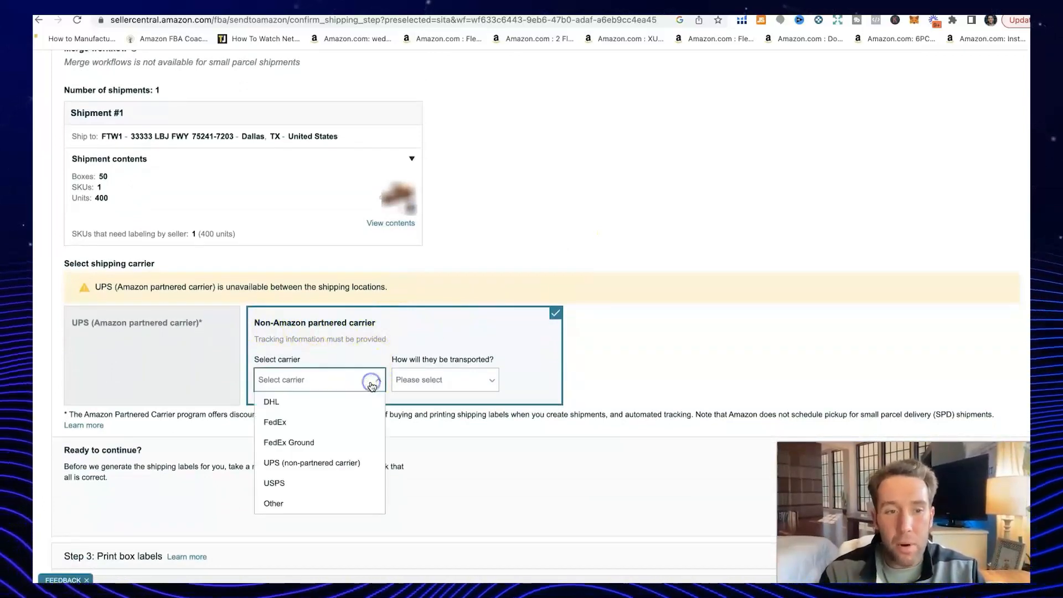
left_click(338, 503)
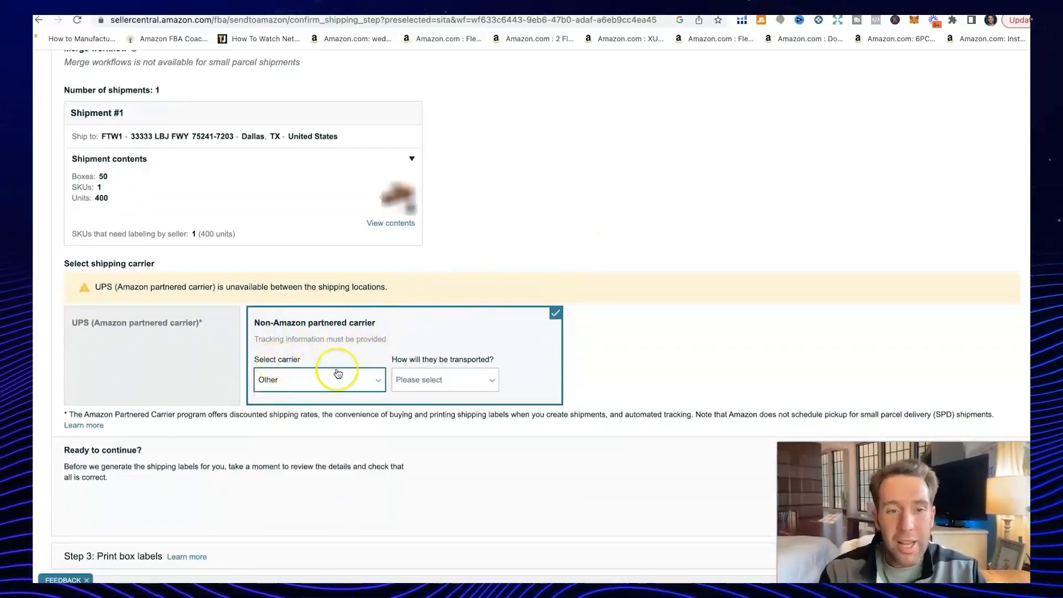
left_click(469, 380)
left_click(463, 424)
left_click(622, 348)
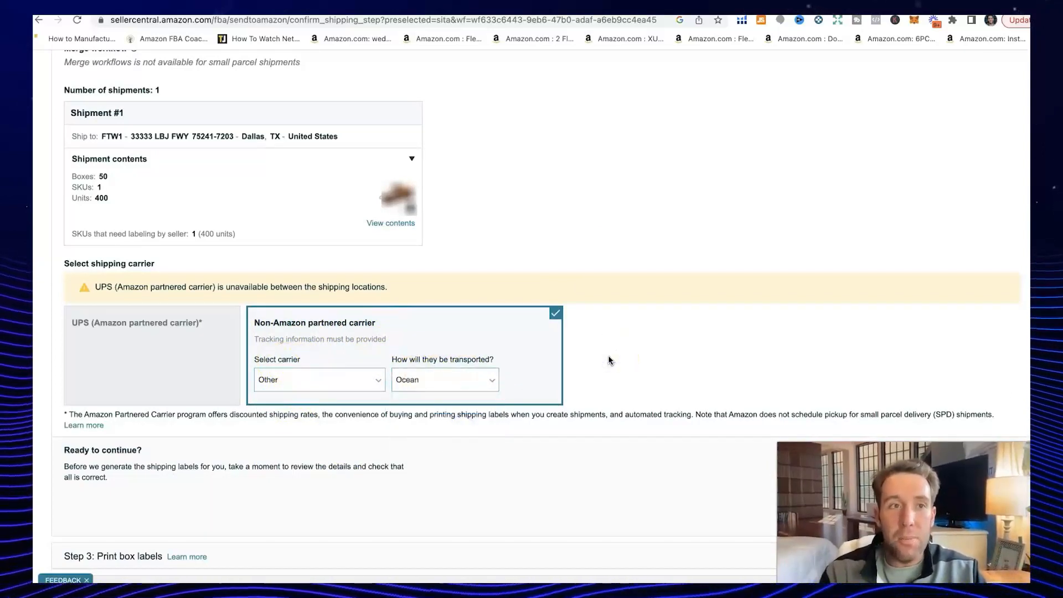
Accept the charges and confirm shipping to continue to the box labels
scroll(608, 360, "down", 1)
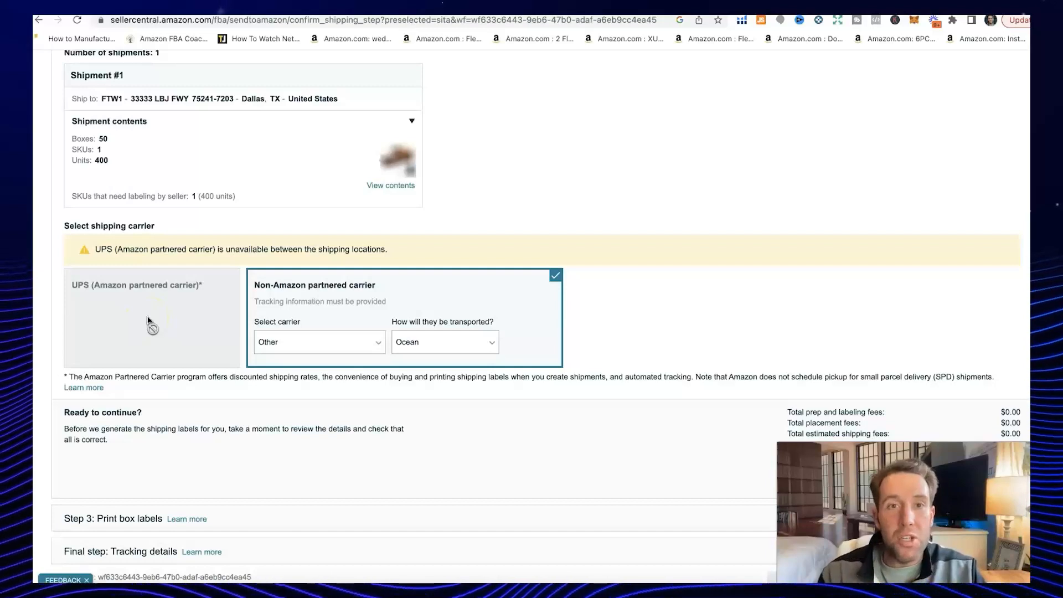
scroll(663, 297, "down", 1)
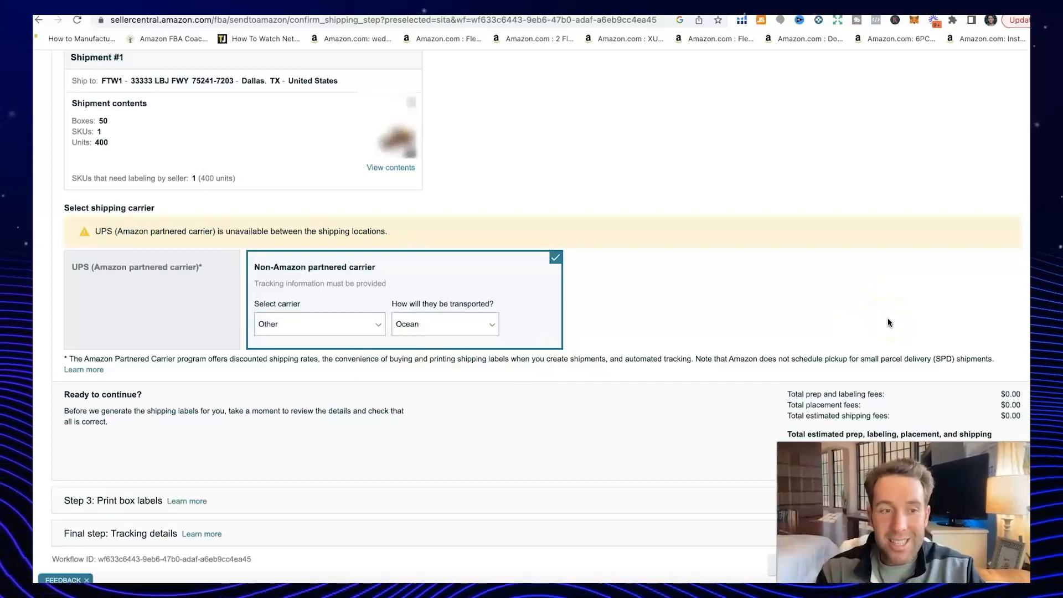
scroll(888, 323, "down", 3)
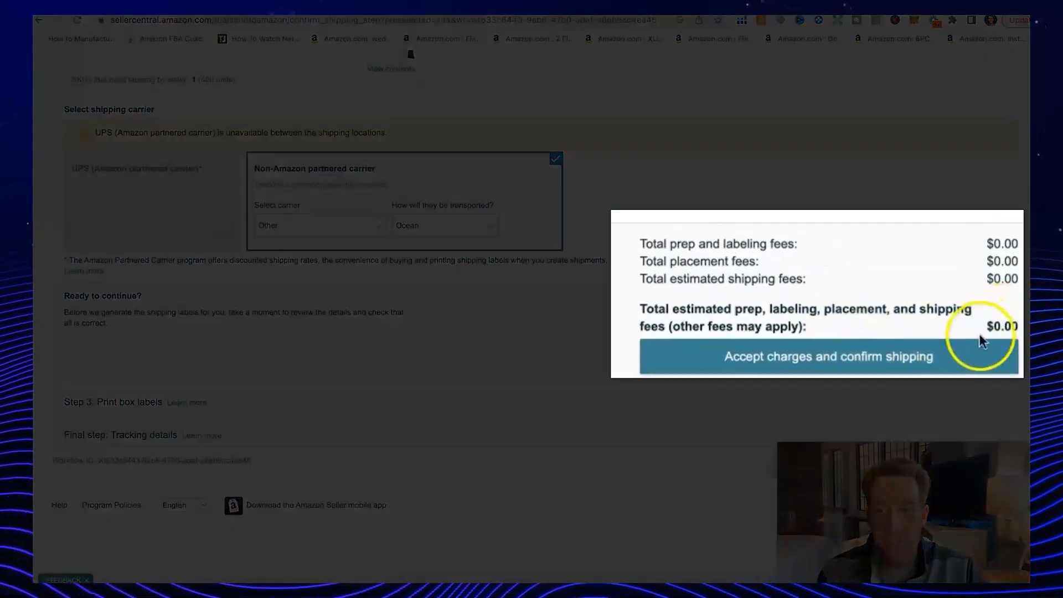
left_click(944, 360)
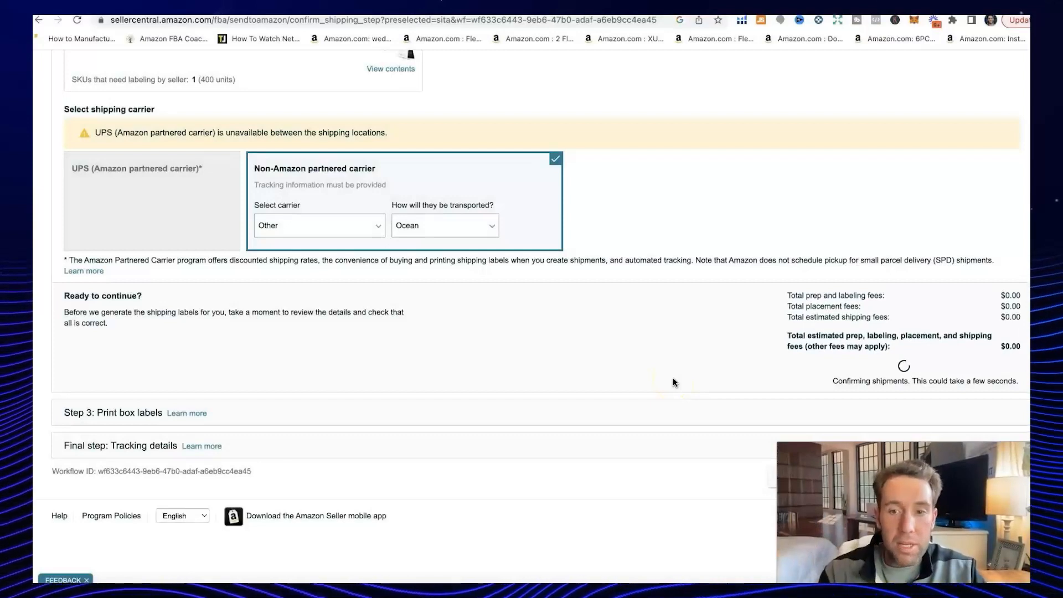
left_click(670, 378)
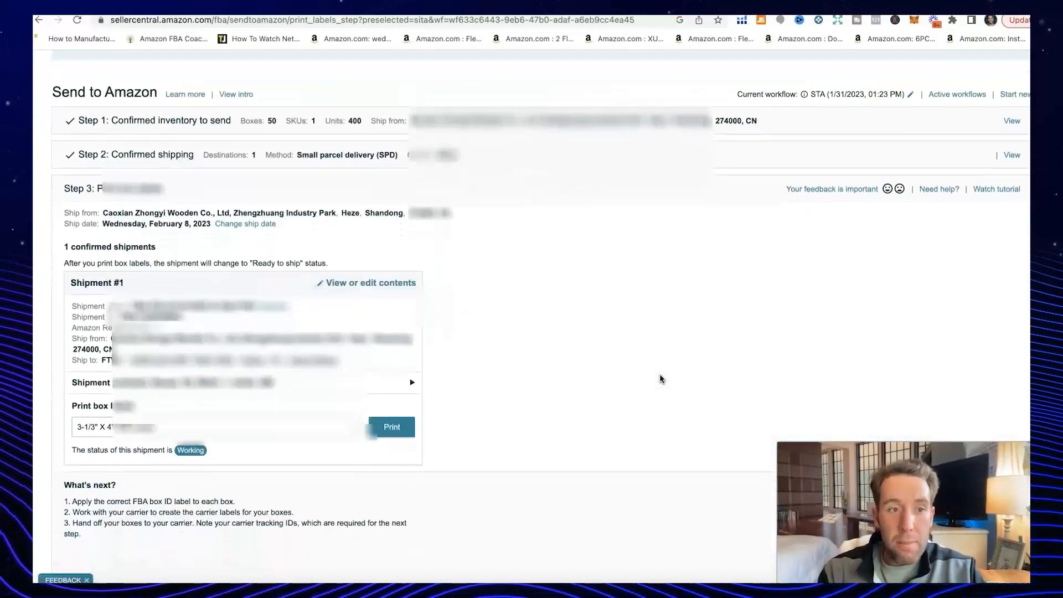
Examine the confirmed shipment's name, shipment ID and Amazon reference ID
left_click(470, 384)
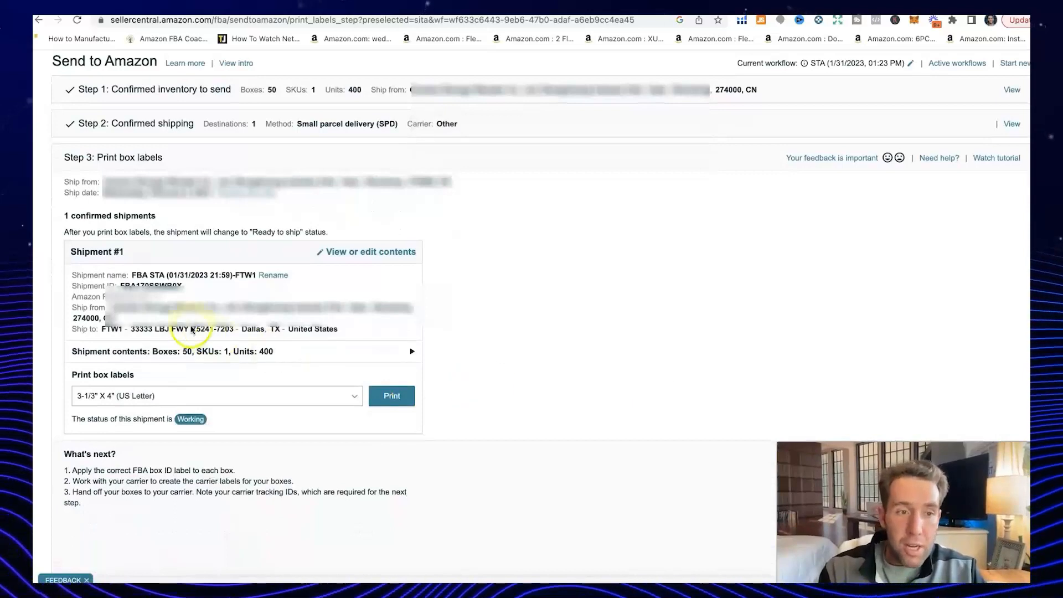
left_click(72, 275)
left_click_drag(72, 274, 193, 283)
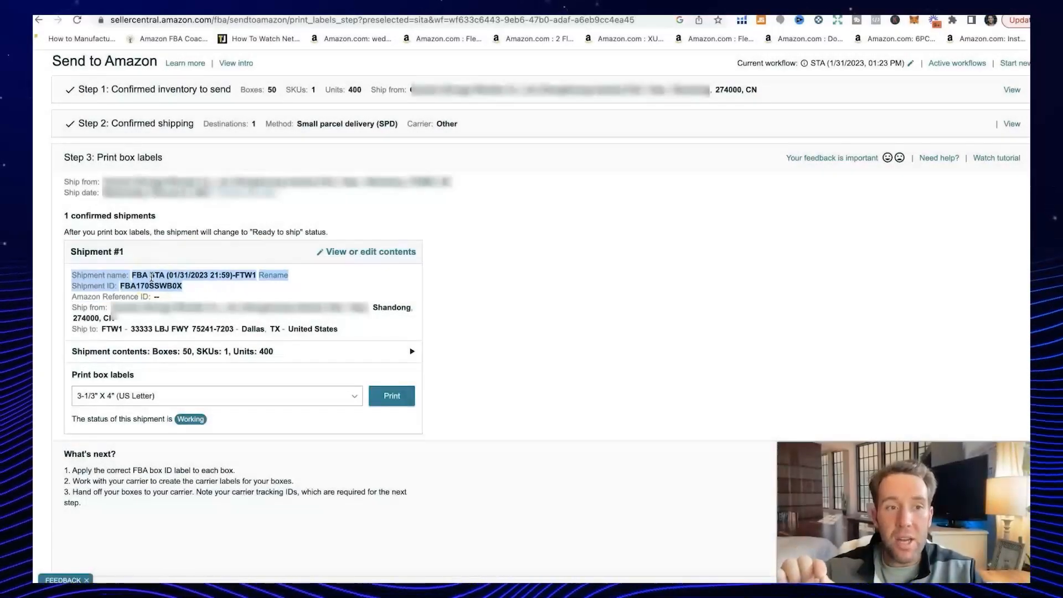
left_click_drag(162, 299, 74, 273)
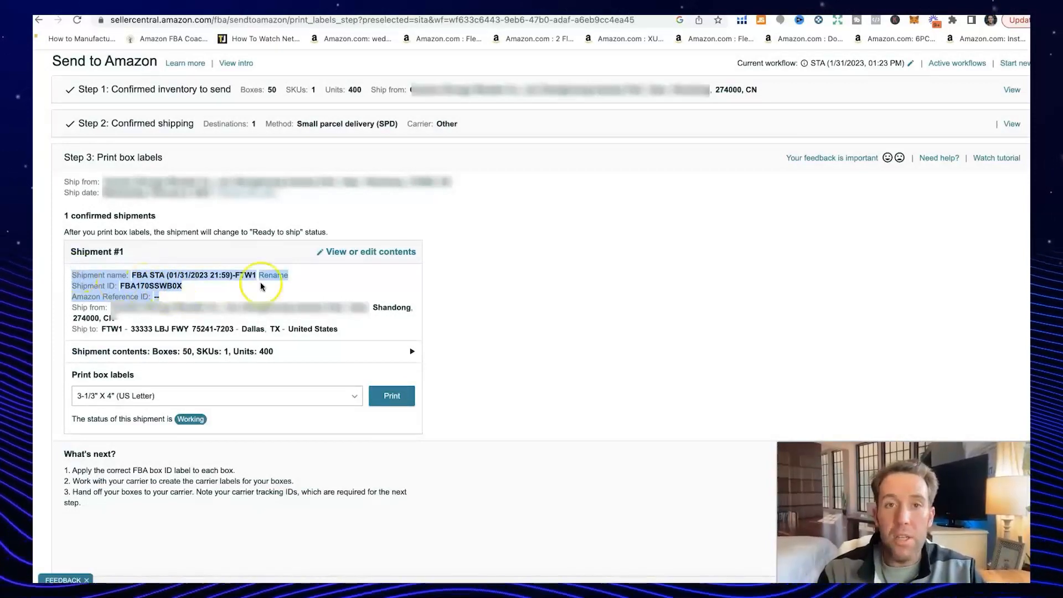
left_click(520, 295)
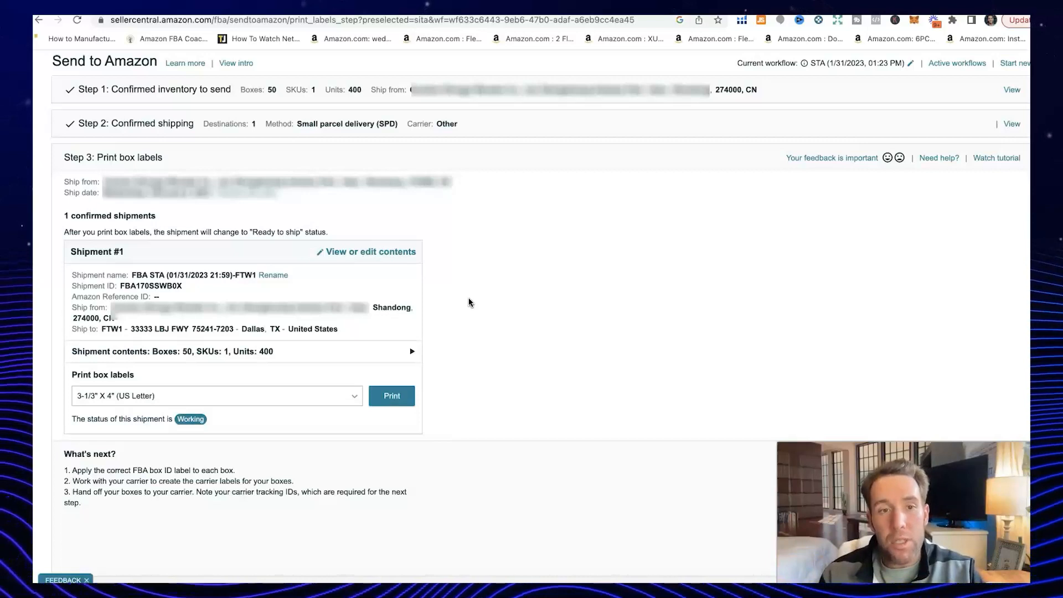
left_click_drag(71, 275, 178, 287)
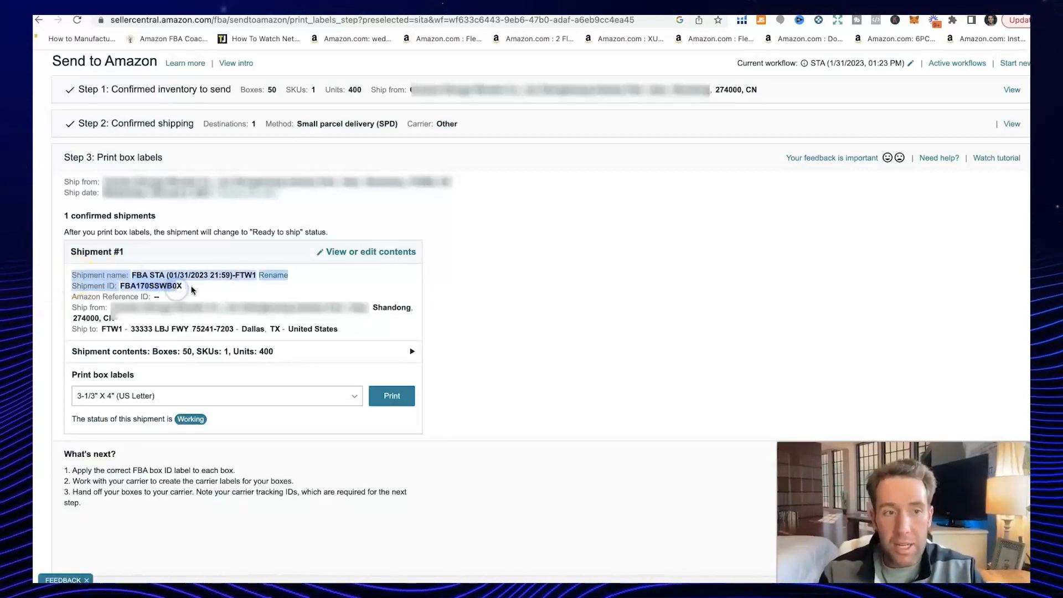
left_click(185, 288)
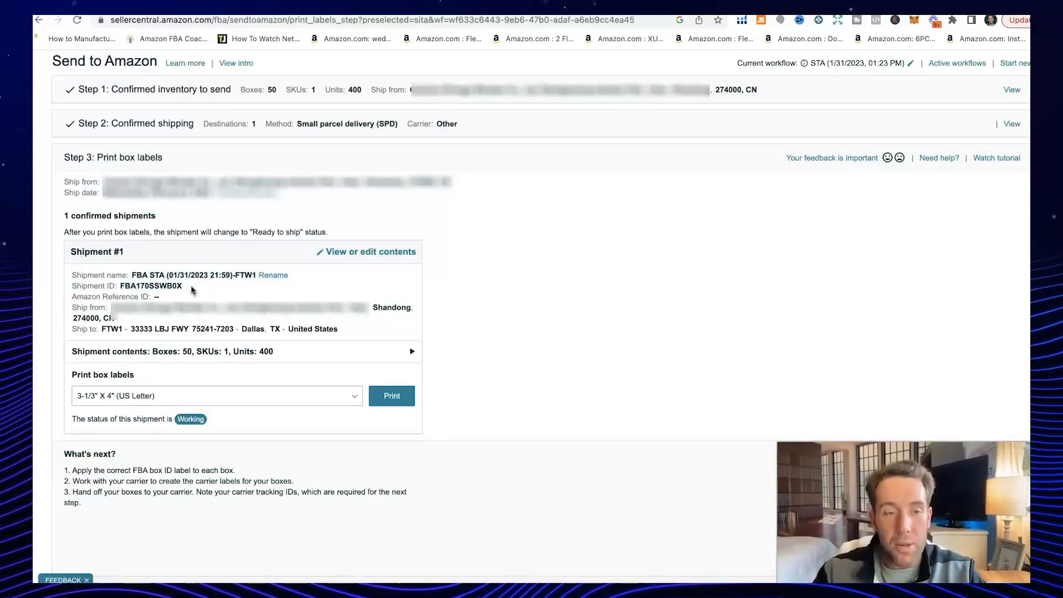
Print the box labels in 3-1/3" x 4" (US Letter) format and check the shipment's status back on the workflow page
left_click(401, 399)
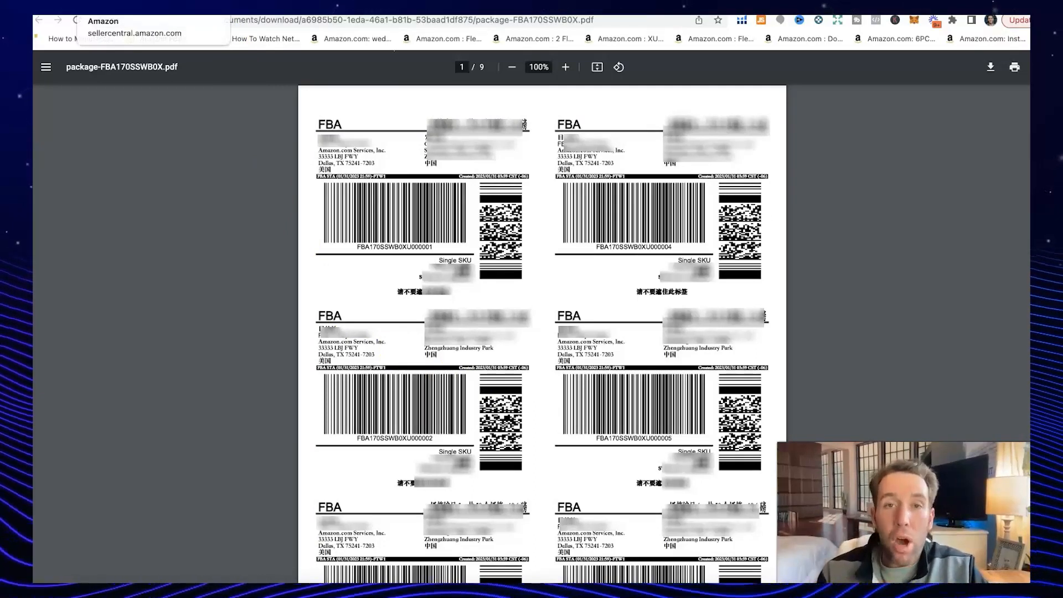
left_click(119, 16)
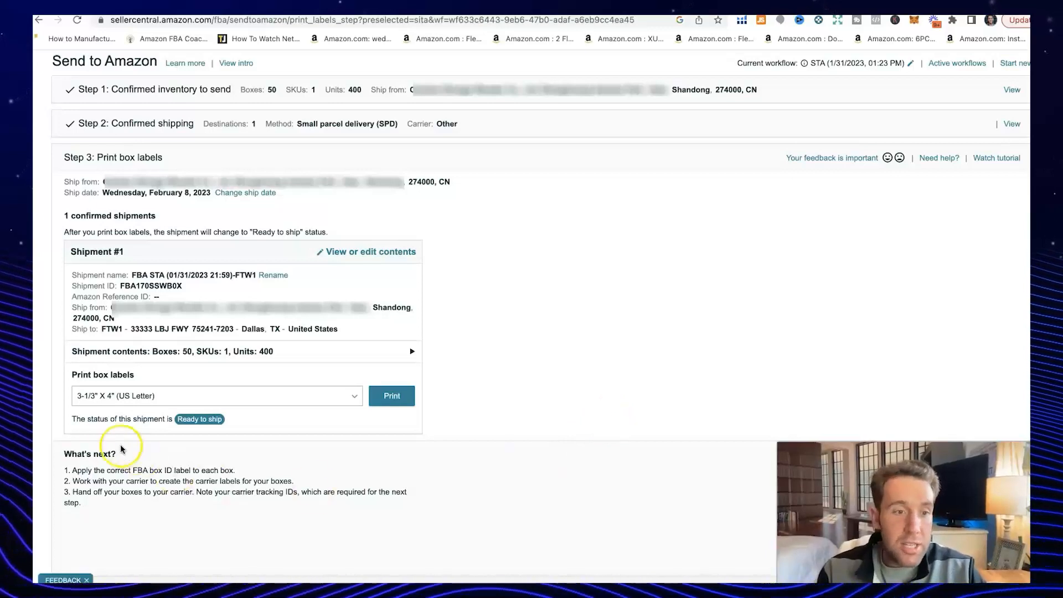
left_click_drag(88, 419, 252, 419)
left_click(255, 421)
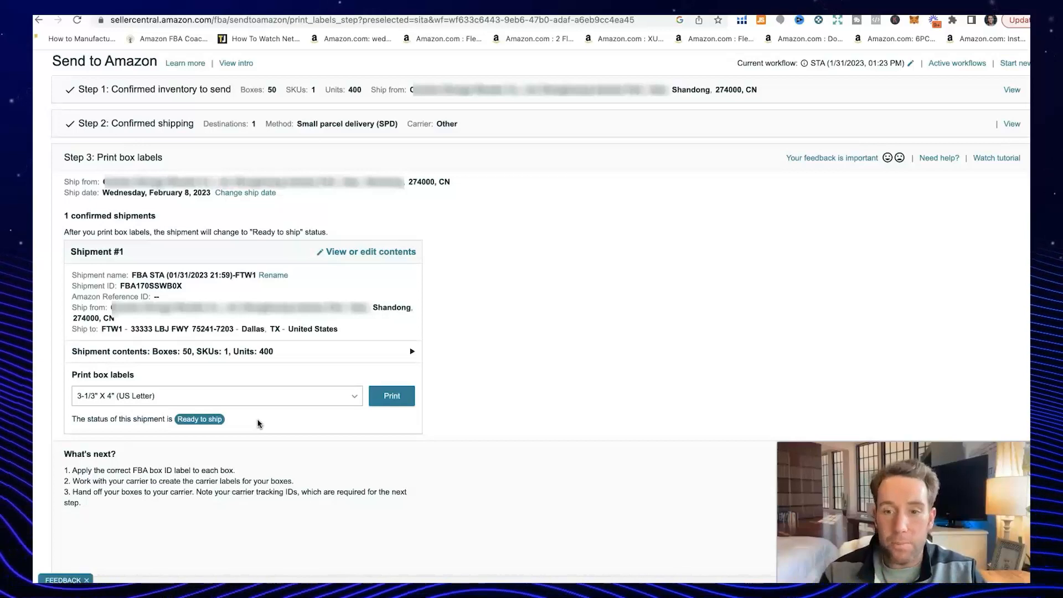
Cancel all shipments and charges in this workflow, confirming that the generated box ID and shipping labels will be destroyed
scroll(409, 433, "down", 3)
scroll(410, 433, "down", 2)
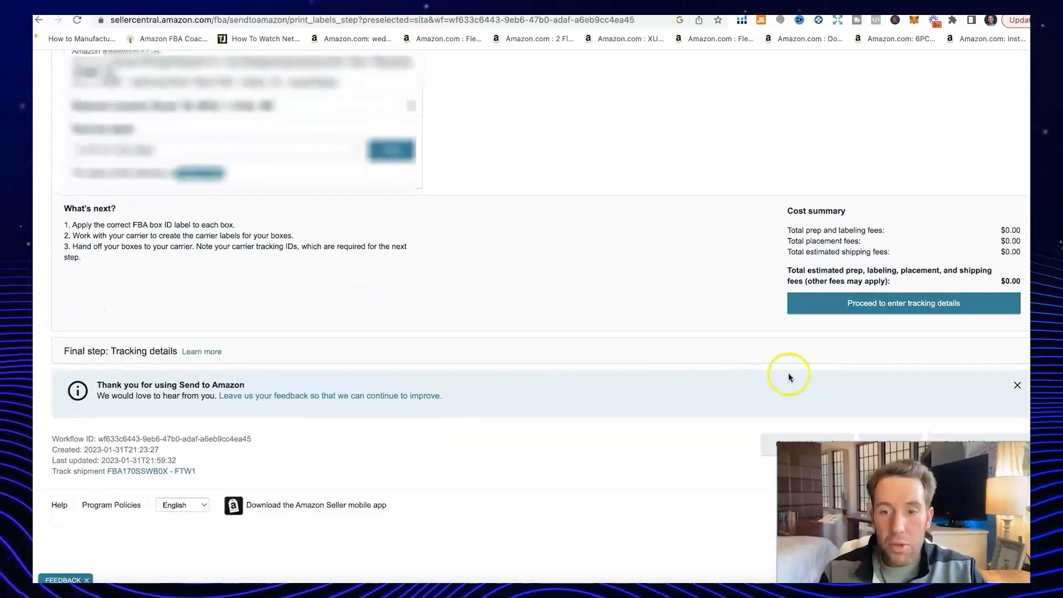
left_click(807, 445)
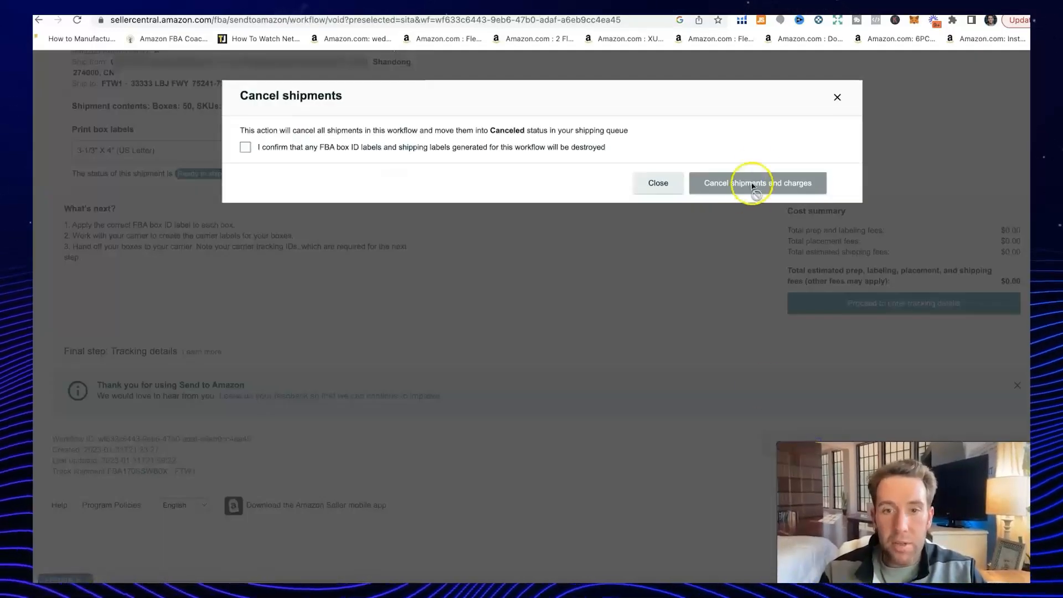
left_click(246, 147)
left_click(765, 181)
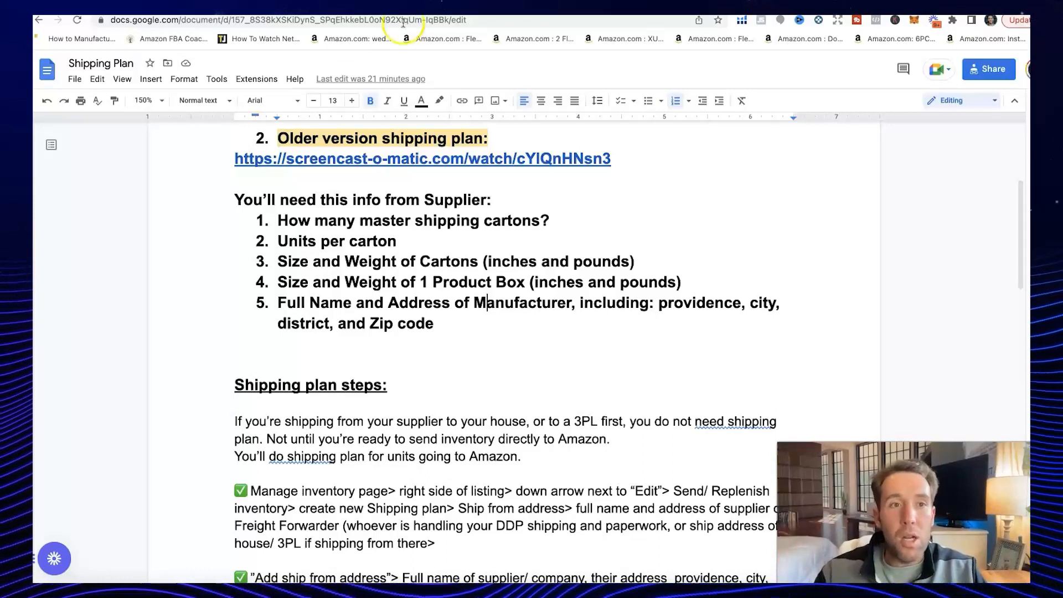
Switch from the Shipping Plan document to Seller Central and open the Manage Inventory page
left_click(360, 16)
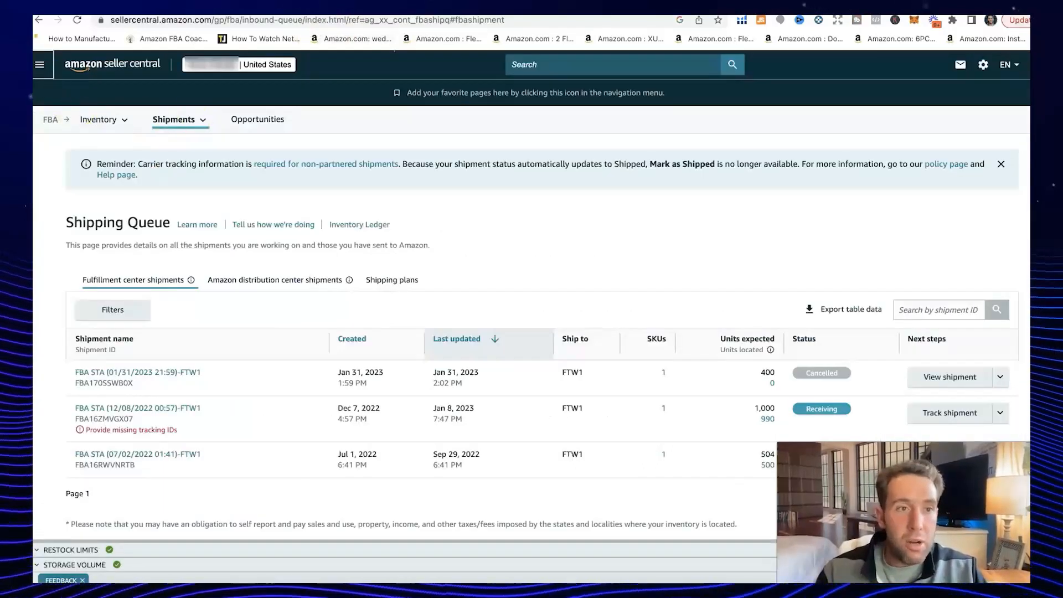
left_click(43, 65)
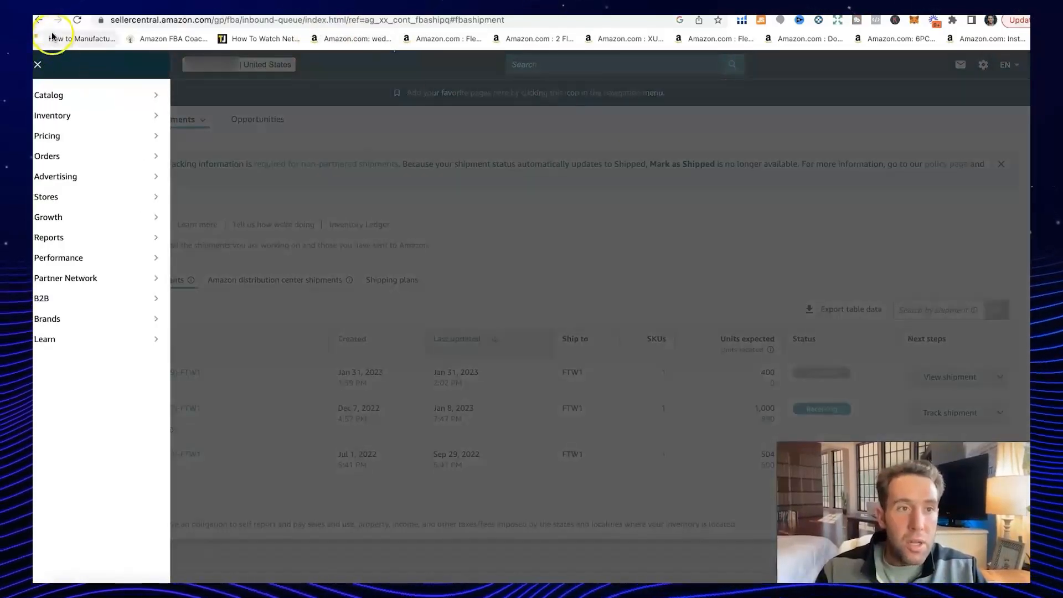
left_click(189, 115)
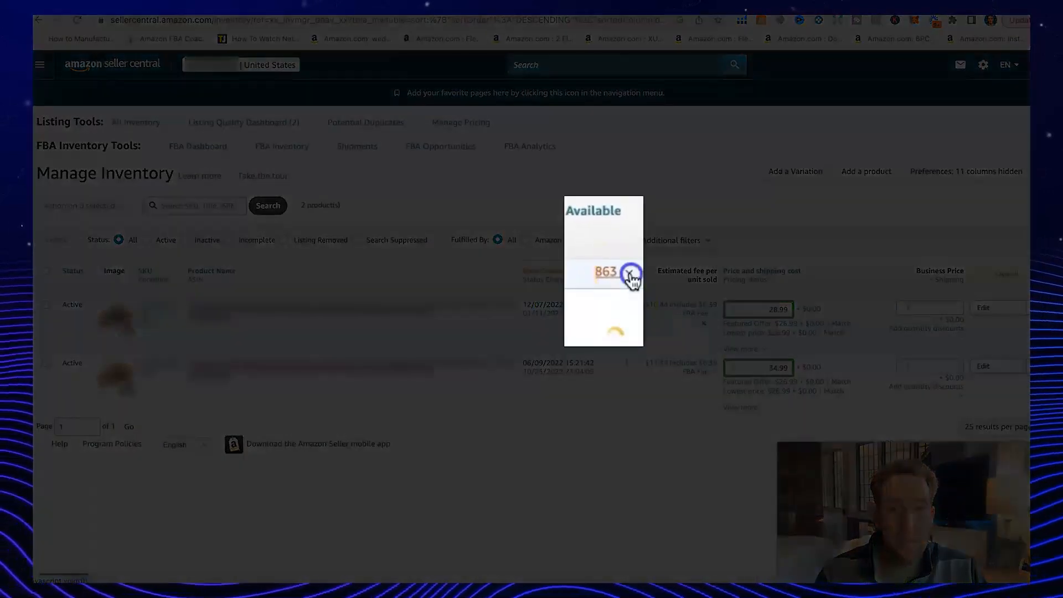
Examine the first product's Amazon fulfilled quantity breakdown and the actions offered for its listing
left_click(635, 304)
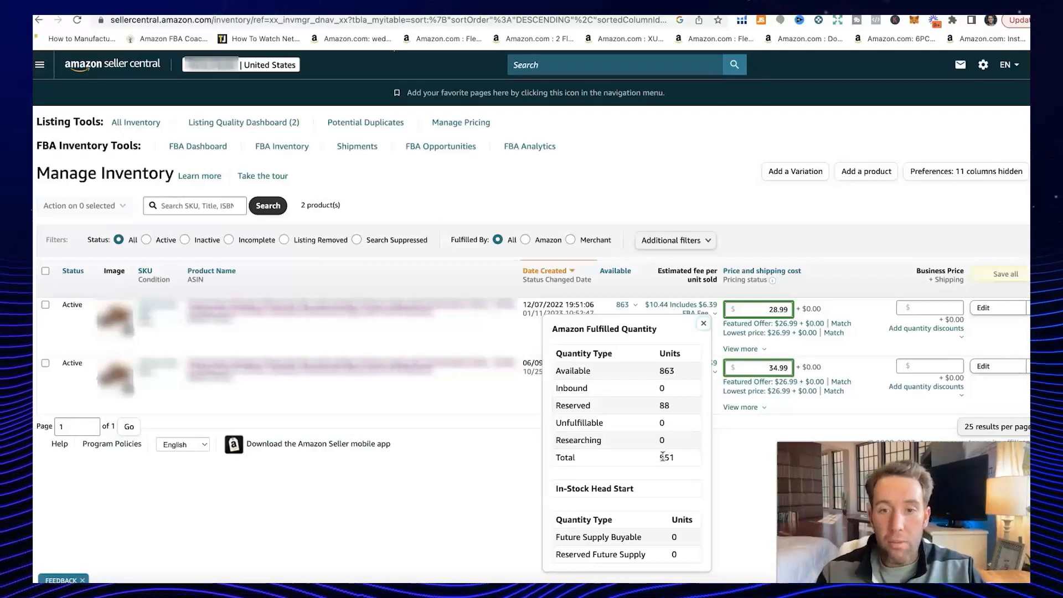
left_click(982, 309)
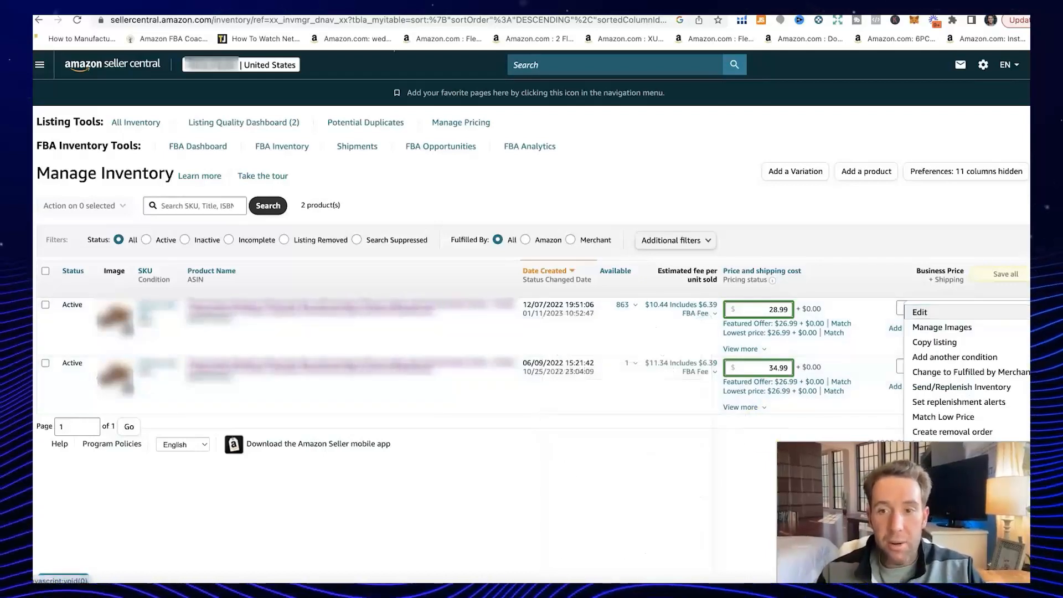